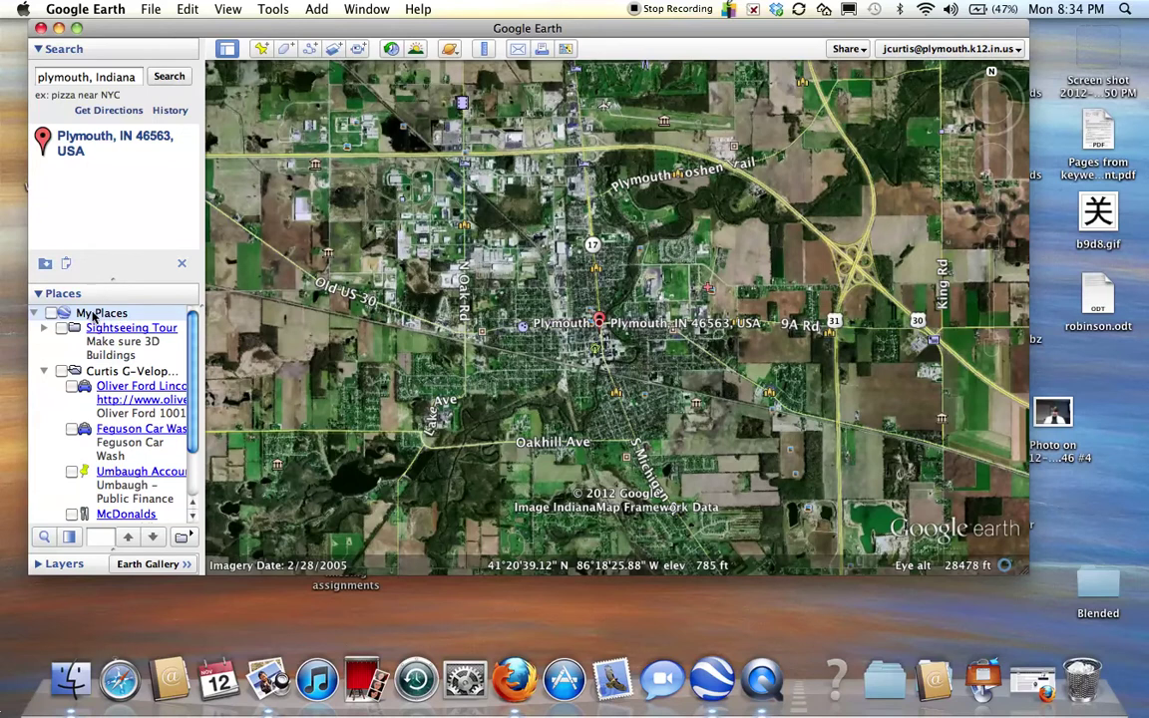
# Create a new folder named 'Dickens' under My Places and confirm it
pyautogui.rightClick(93, 316)
pyautogui.moveTo(107, 325)
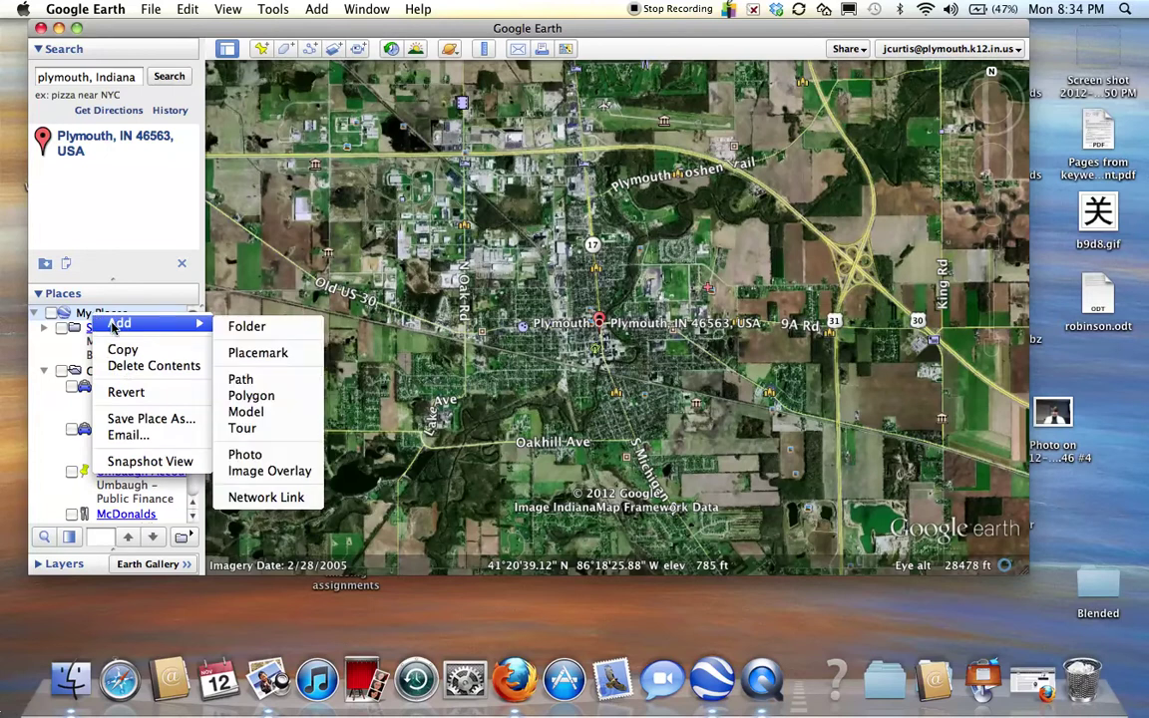
pyautogui.click(246, 326)
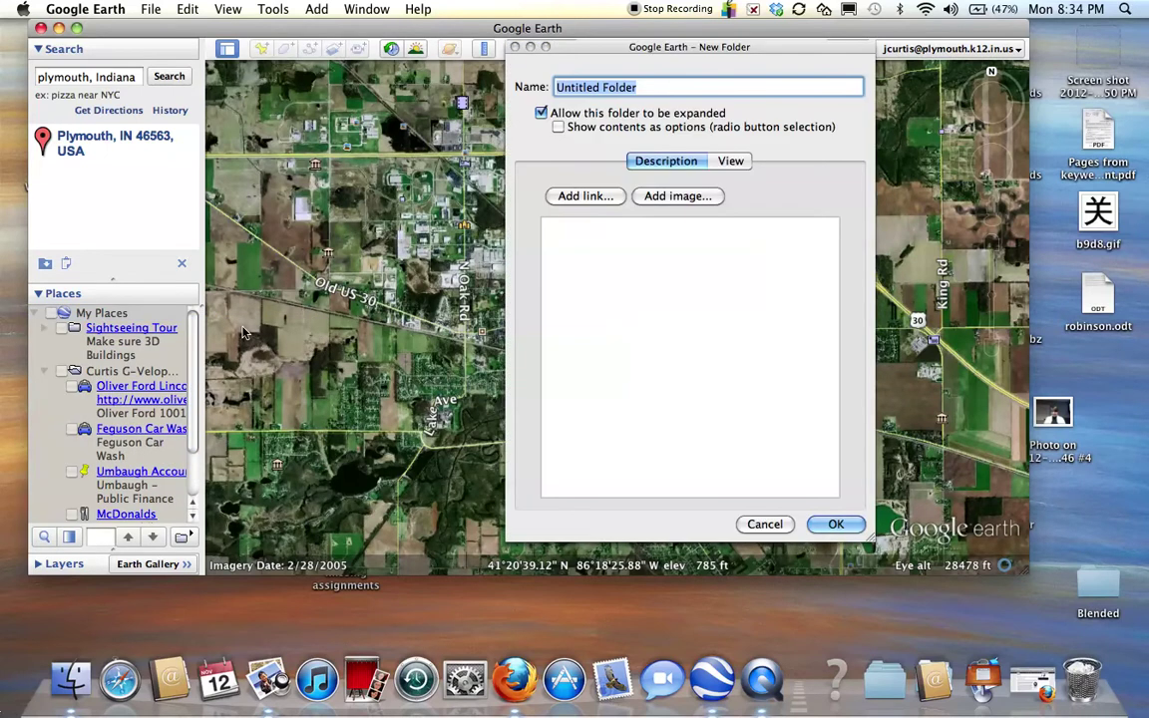
pyautogui.write('Dickens')
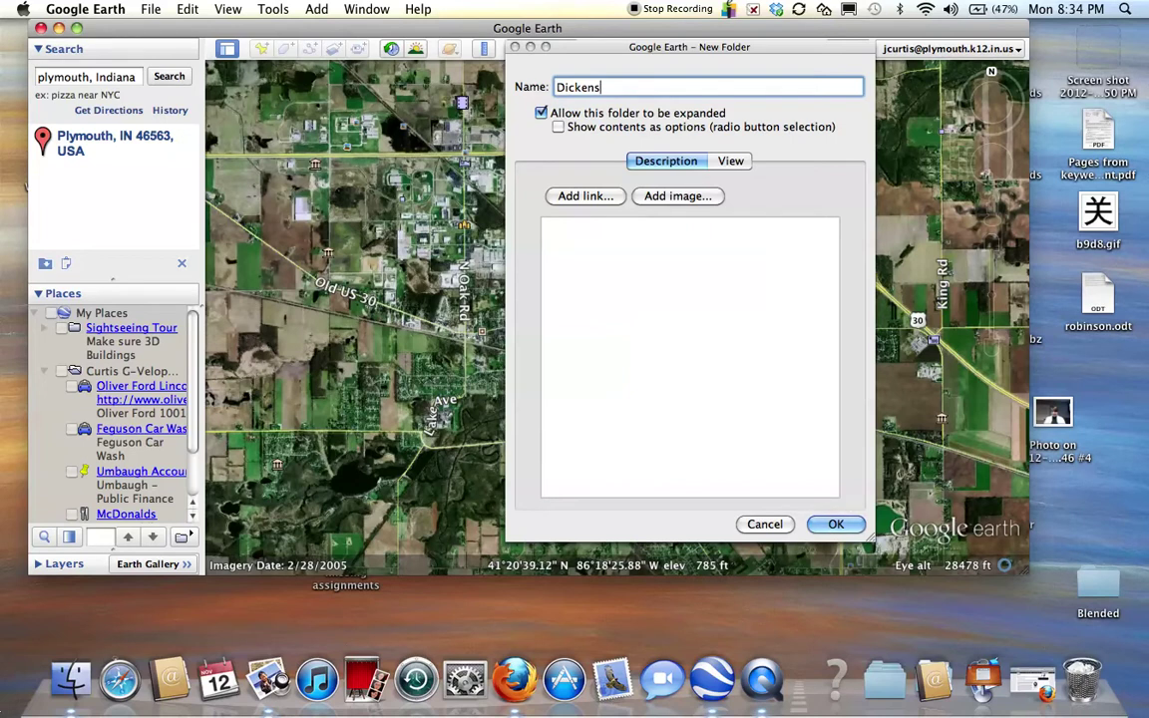
pyautogui.click(546, 228)
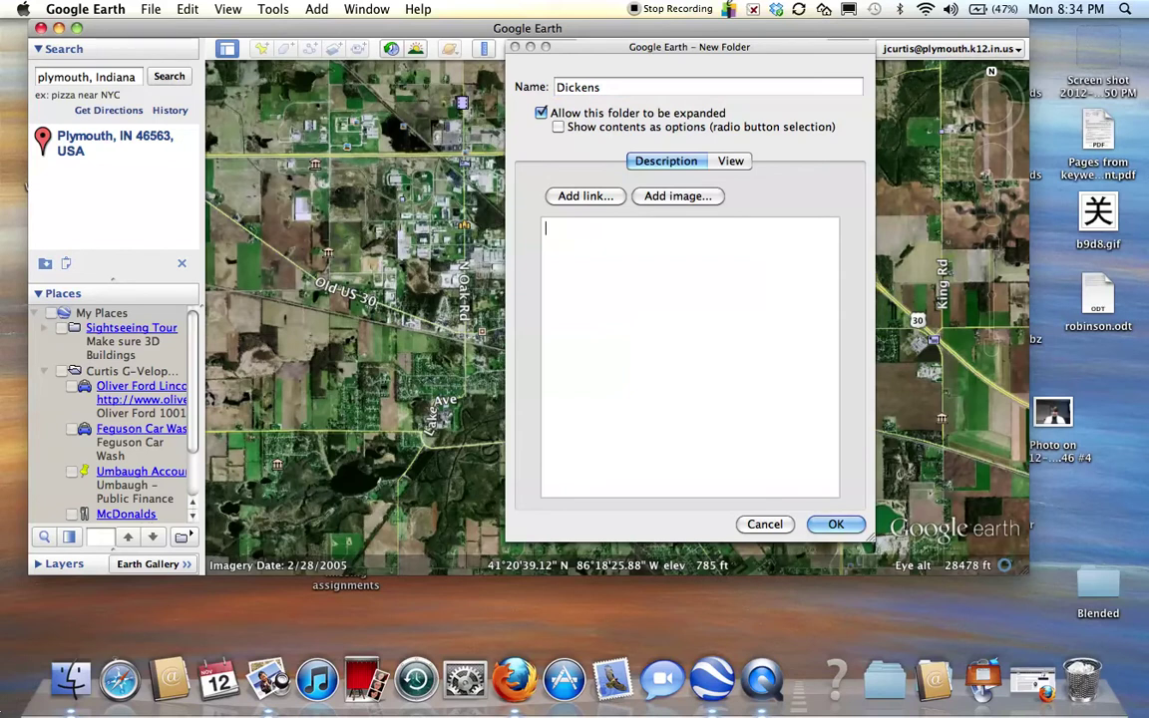
pyautogui.click(835, 523)
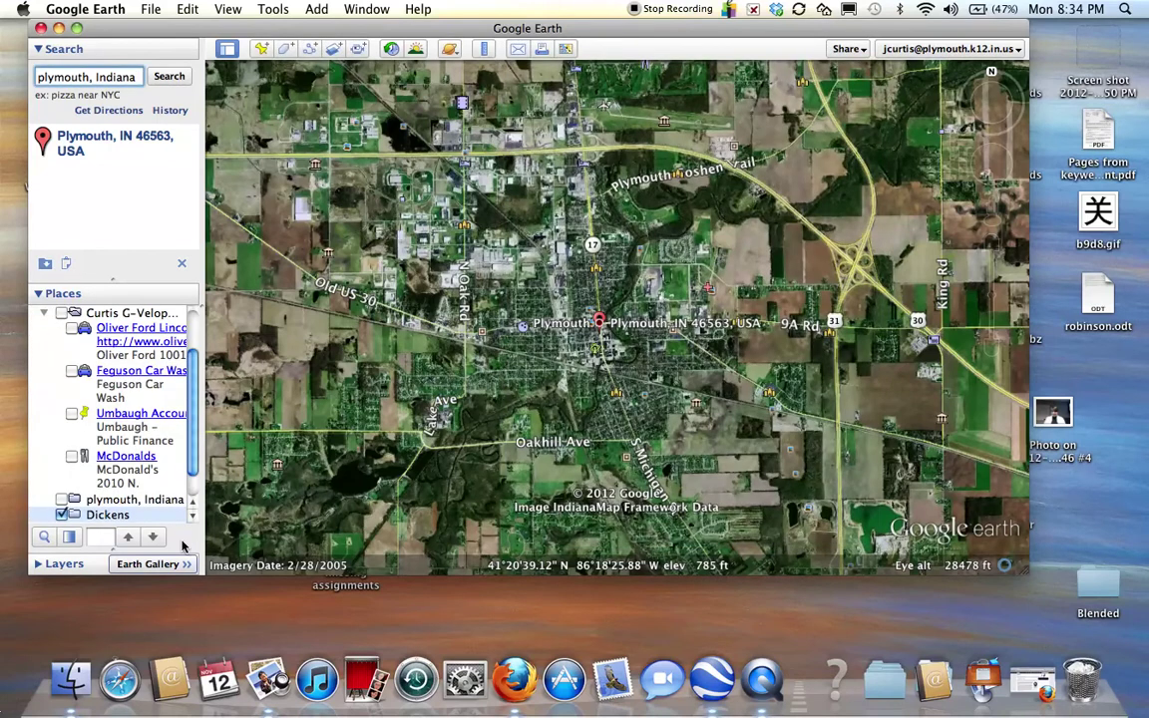
# Replace the old 'plymouth, Indiana' search with 'westminister abbey' and run it
pyautogui.moveTo(194, 456); pyautogui.dragTo(191, 498)
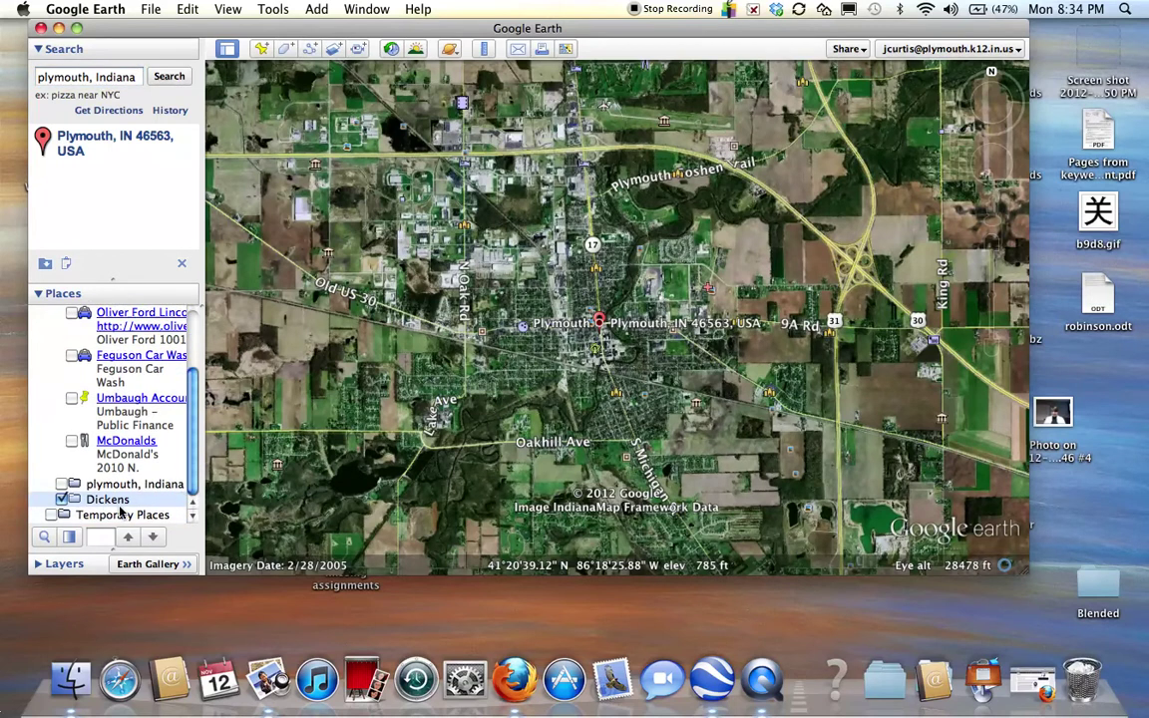
pyautogui.click(70, 77)
pyautogui.moveTo(37, 77); pyautogui.dragTo(136, 77)
pyautogui.write('westminister abbey')
pyautogui.press('Return')
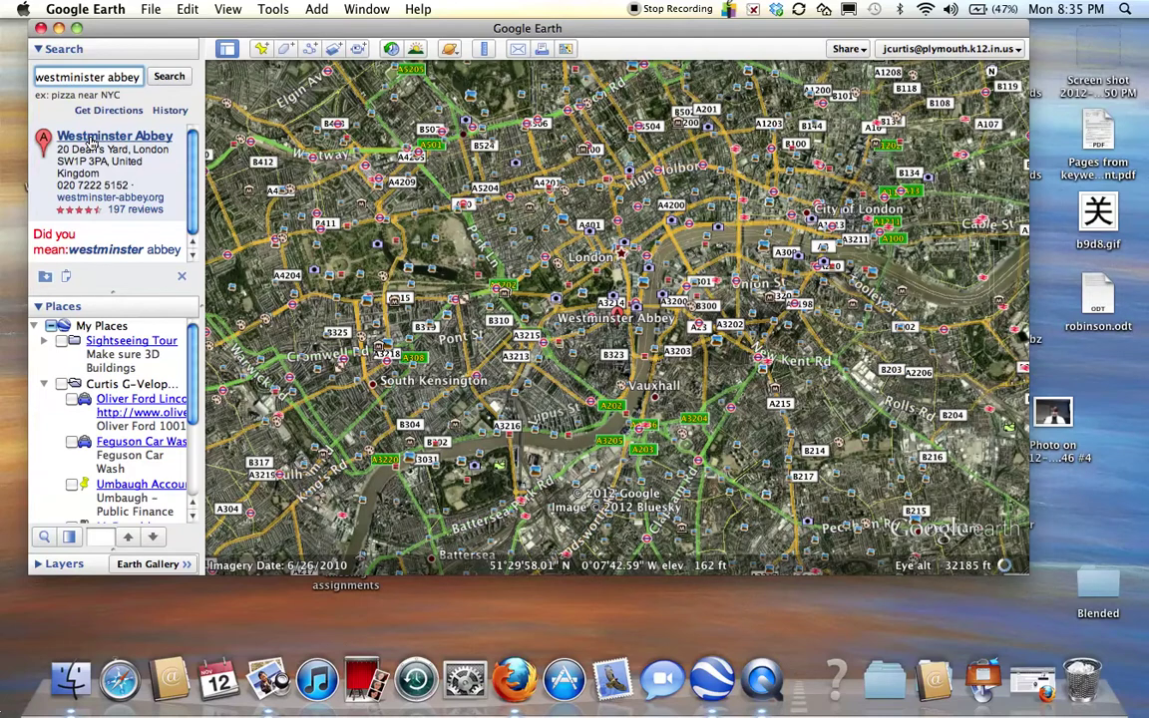
# Save the Westminster Abbey result to My Places and drop it into the Dickens folder
pyautogui.rightClick(89, 142)
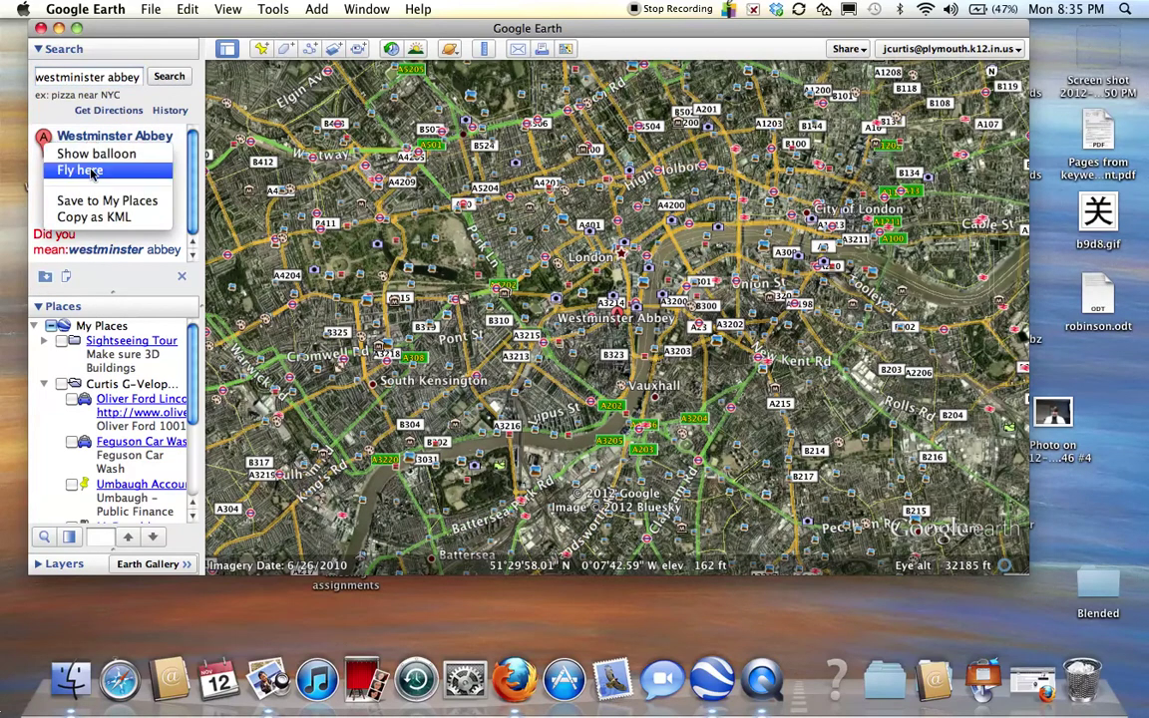
pyautogui.click(91, 203)
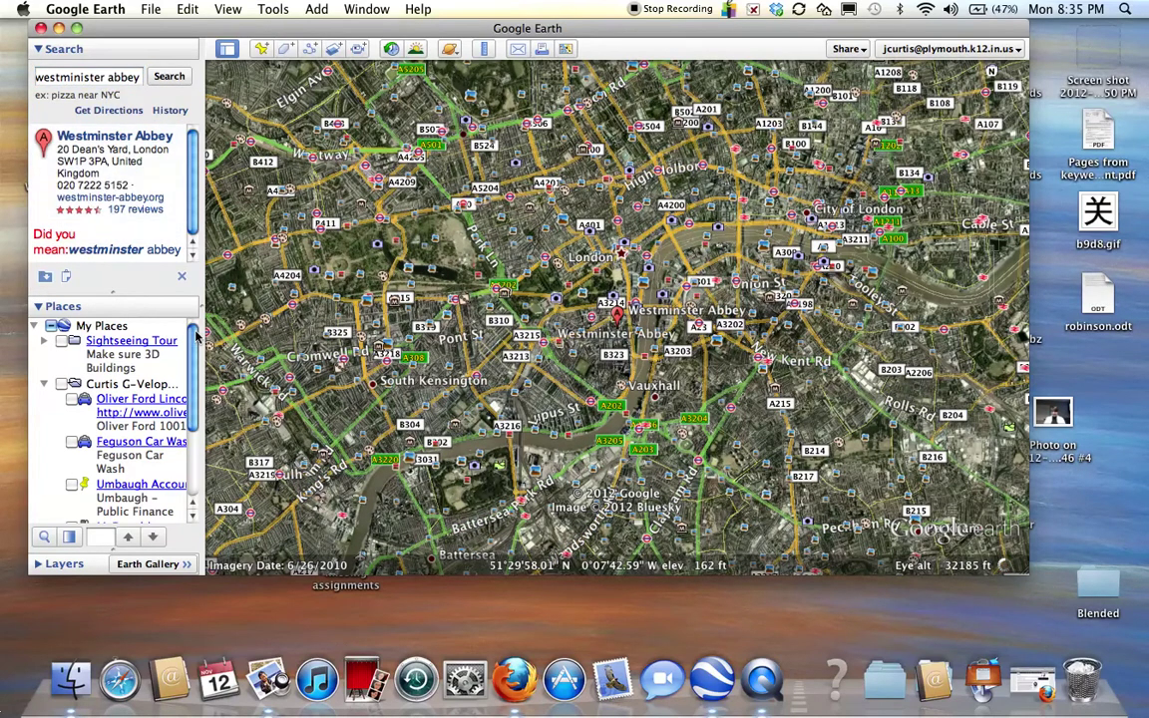
pyautogui.scroll(-3, 189, 399)
pyautogui.moveTo(196, 401); pyautogui.dragTo(196, 411)
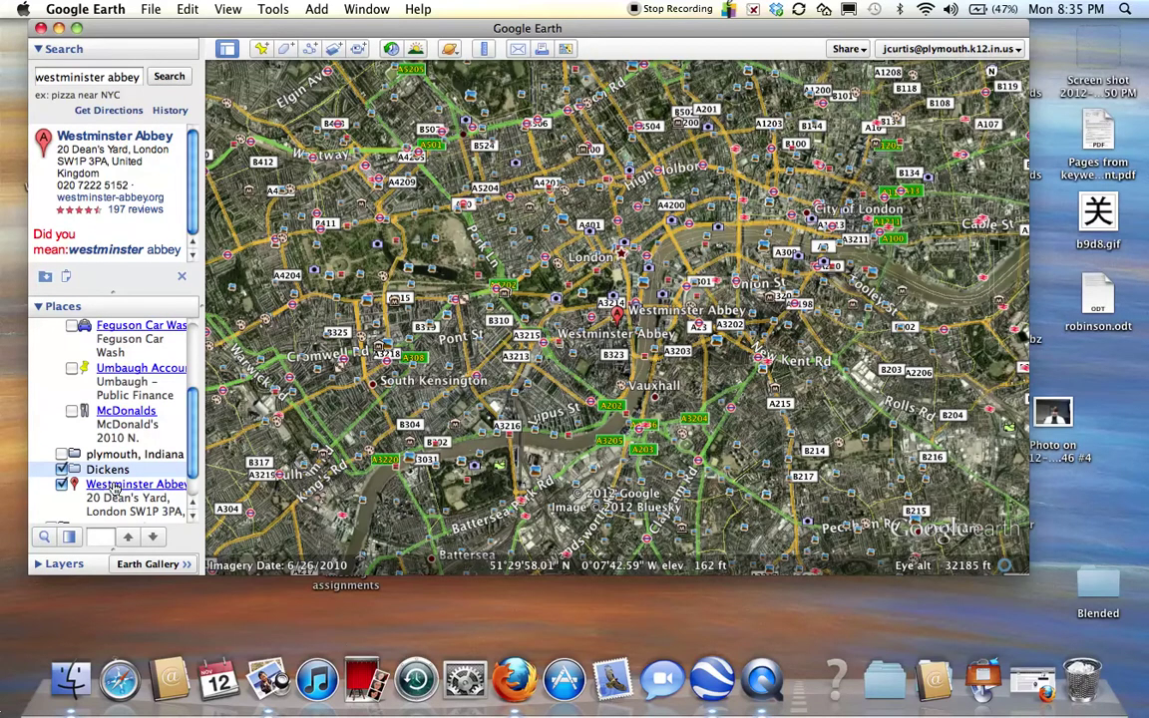
pyautogui.moveTo(116, 489); pyautogui.dragTo(120, 468)
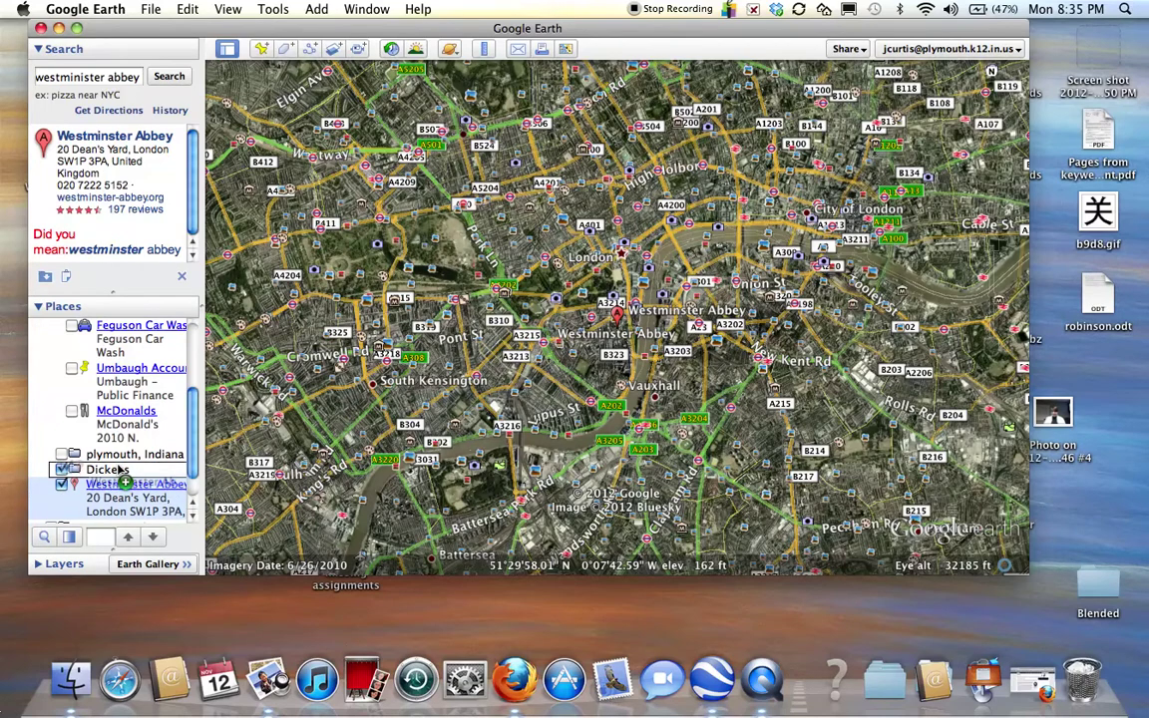
pyautogui.moveTo(120, 469); pyautogui.dragTo(118, 469)
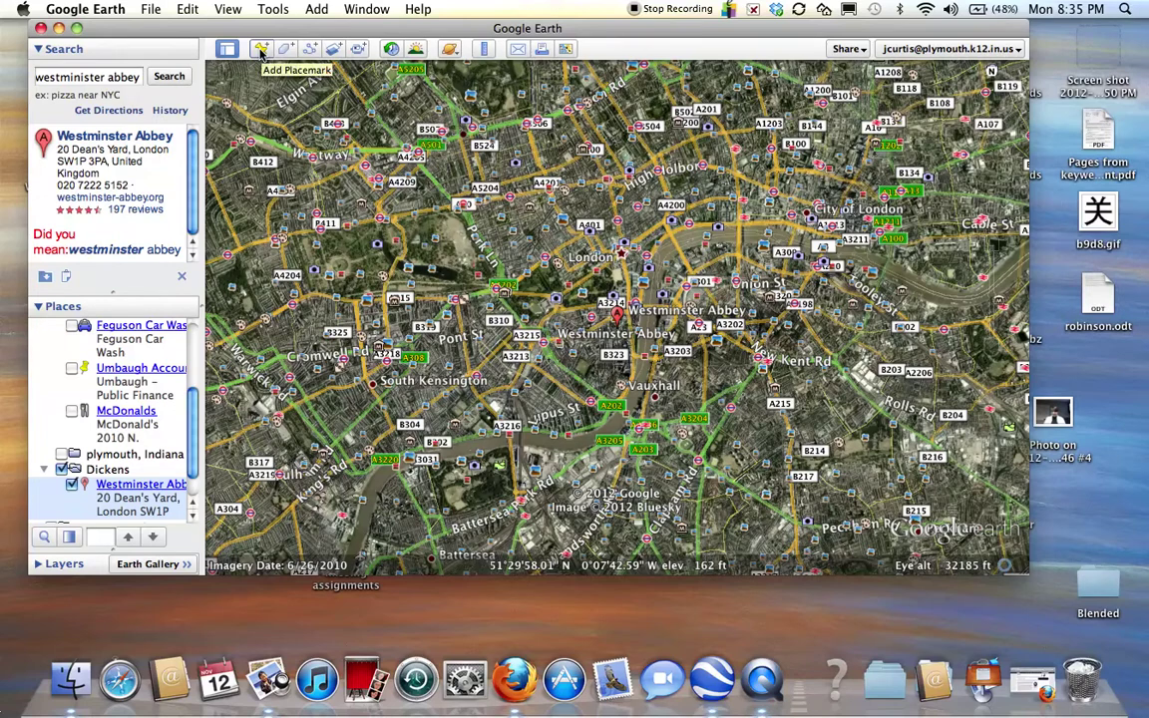
# Start a new placemark named 'Westminister Abbey'
pyautogui.click(64, 471)
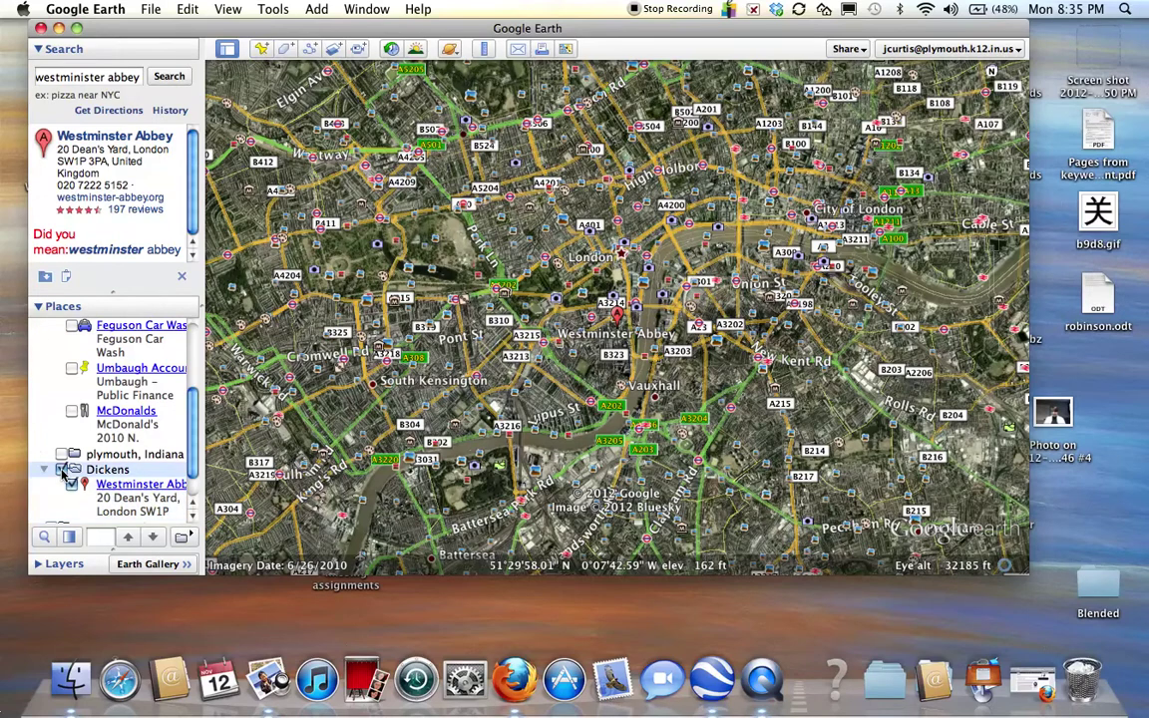
pyautogui.click(261, 49)
pyautogui.write('W')
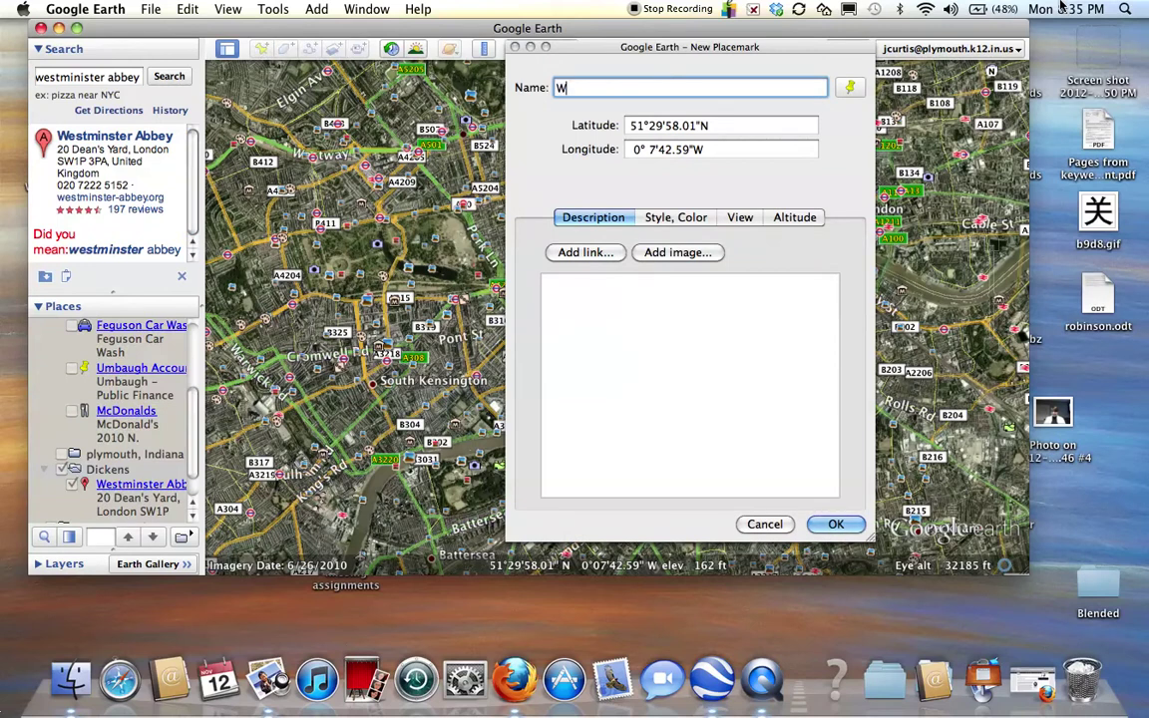
pyautogui.write('estminister Abbey')
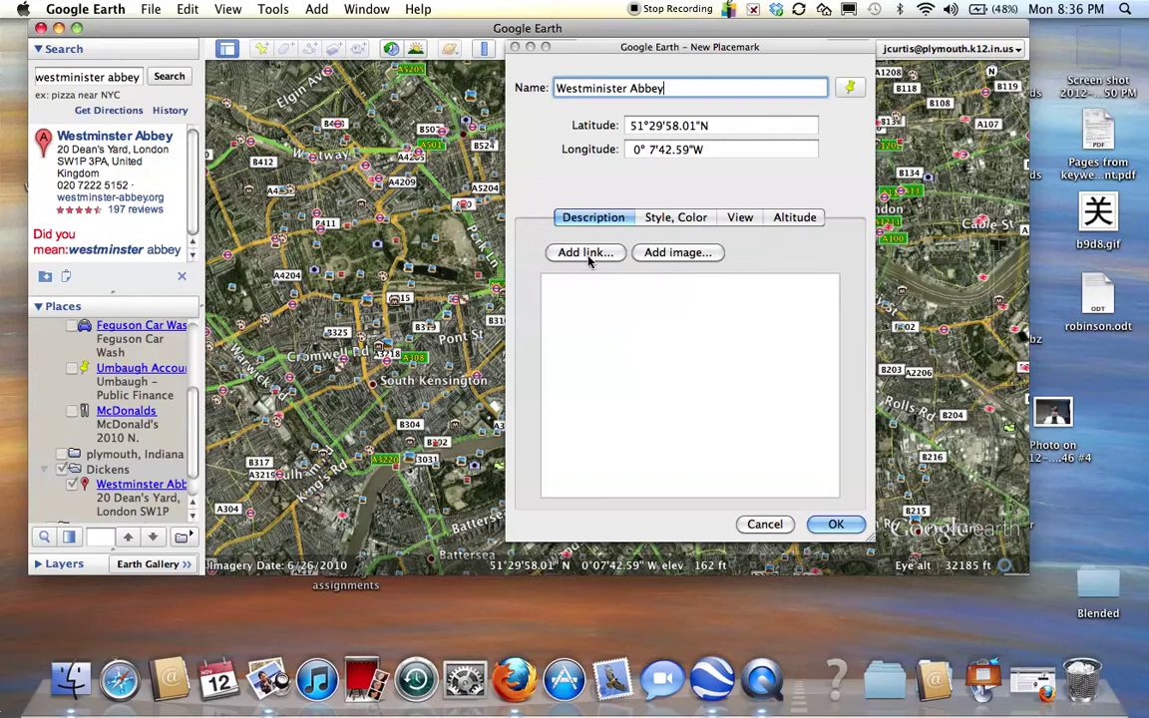
# Describe the placemark as 'This is the burial spot of Charles Dickens'
pyautogui.click(558, 289)
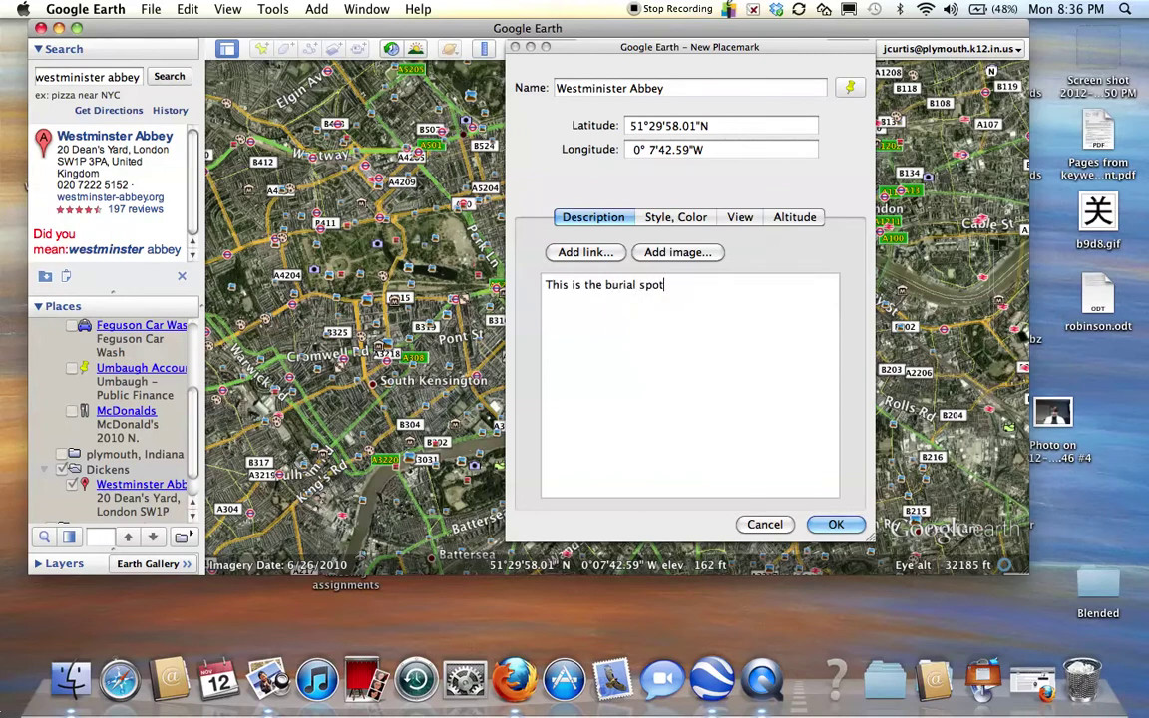
pyautogui.write('of Charles Dickens')
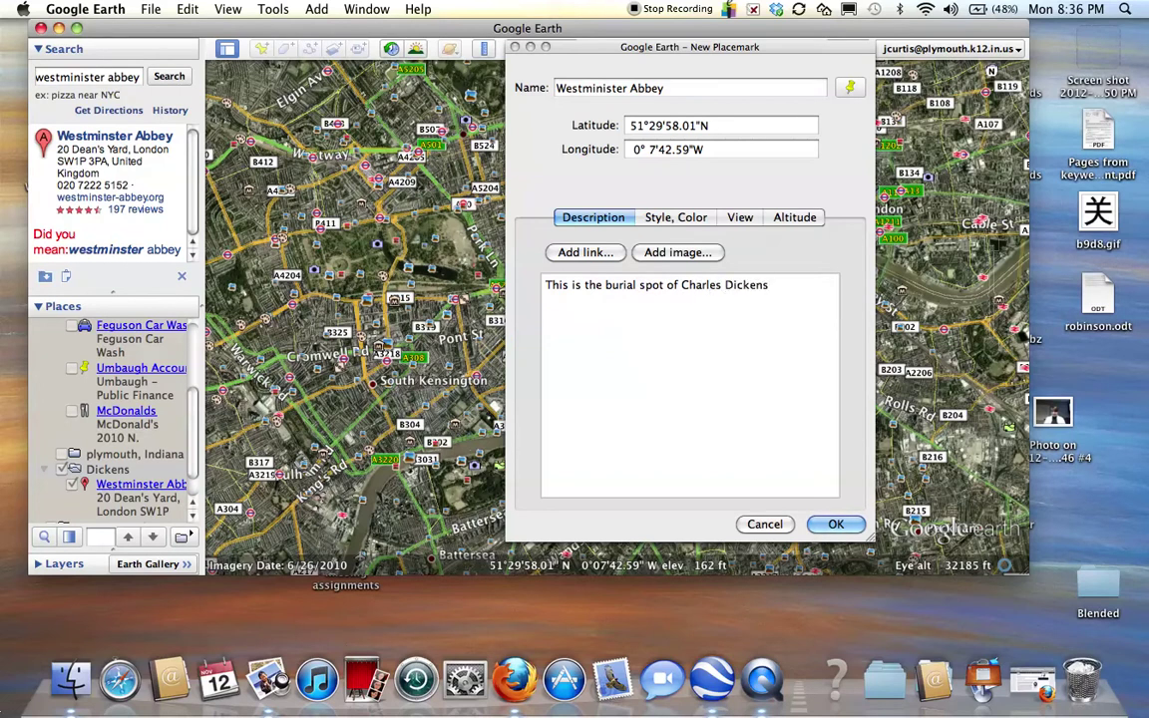
pyautogui.click(1035, 686)
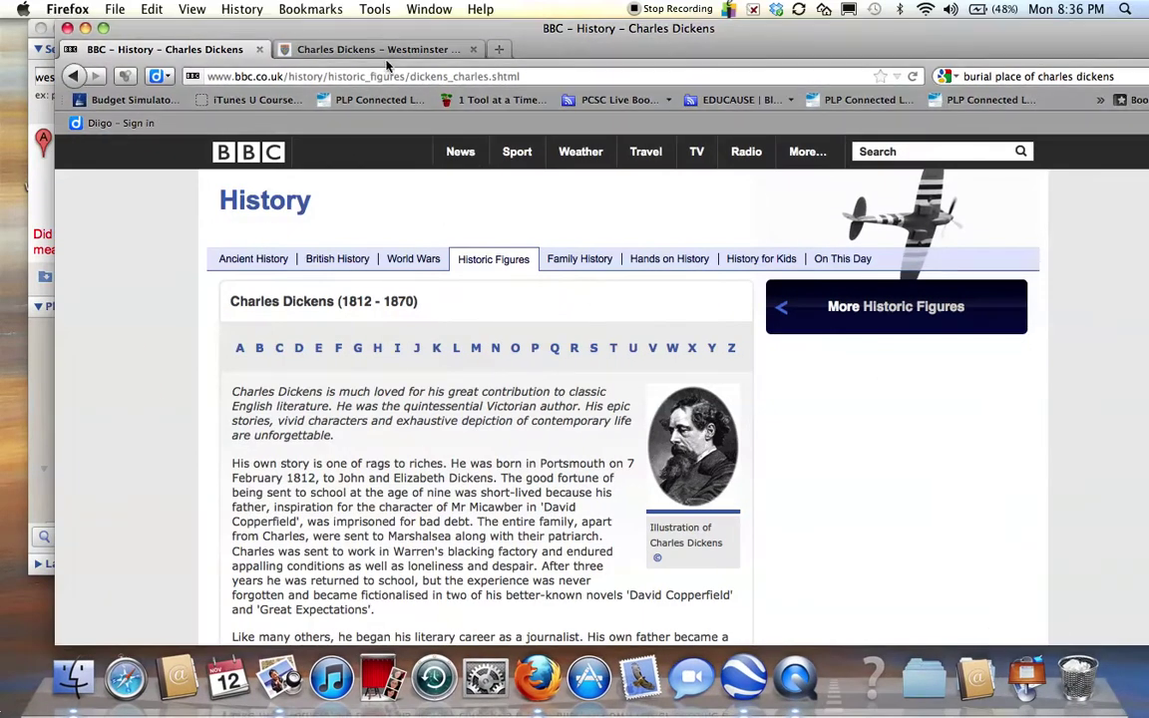
# Copy the web address of Firefox's Westminster Abbey Charles Dickens page
pyautogui.click(349, 49)
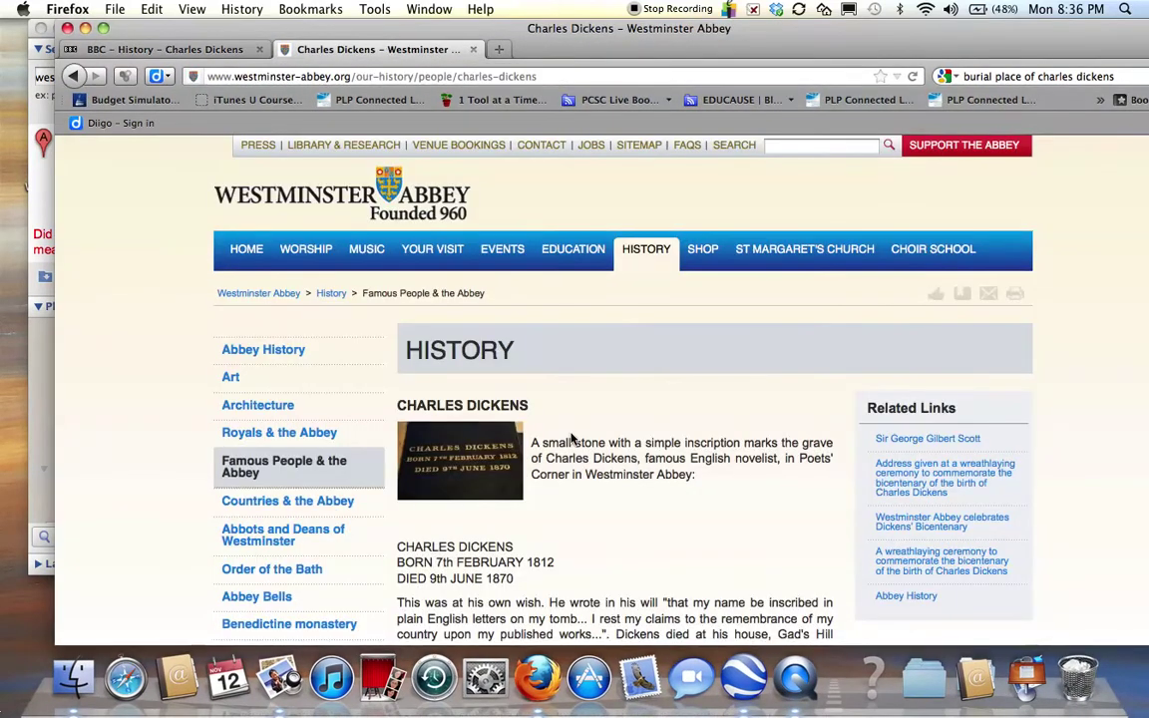
pyautogui.scroll(-3, 572, 439)
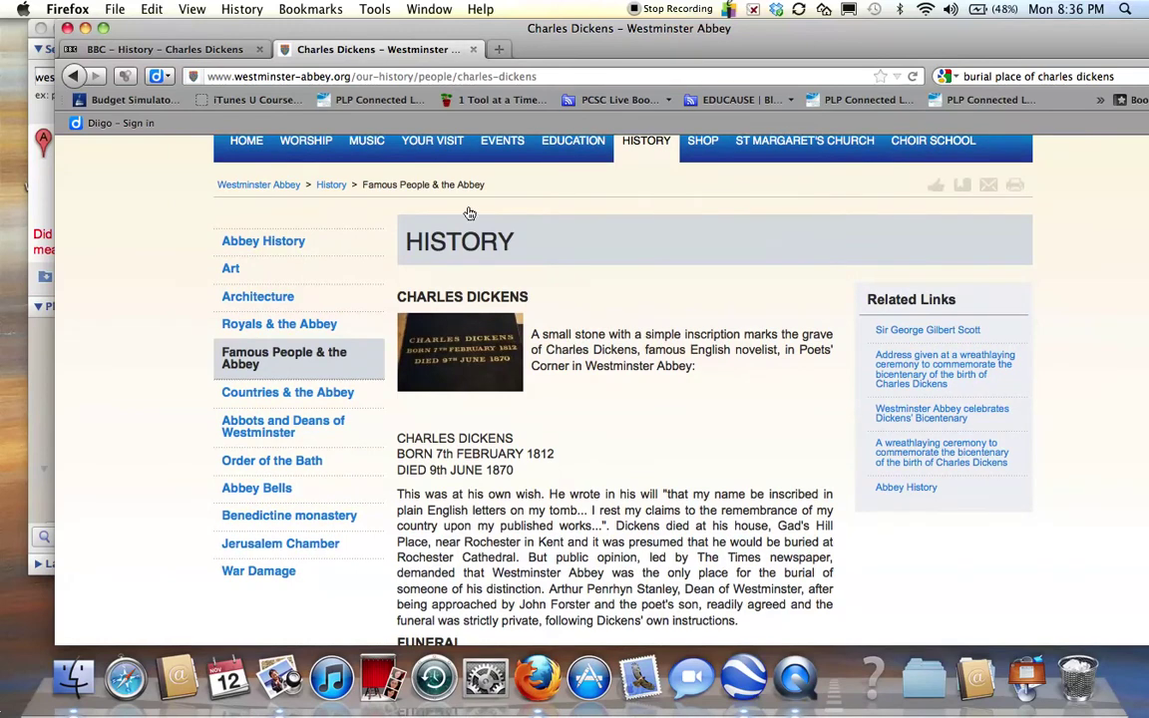
pyautogui.click(431, 78)
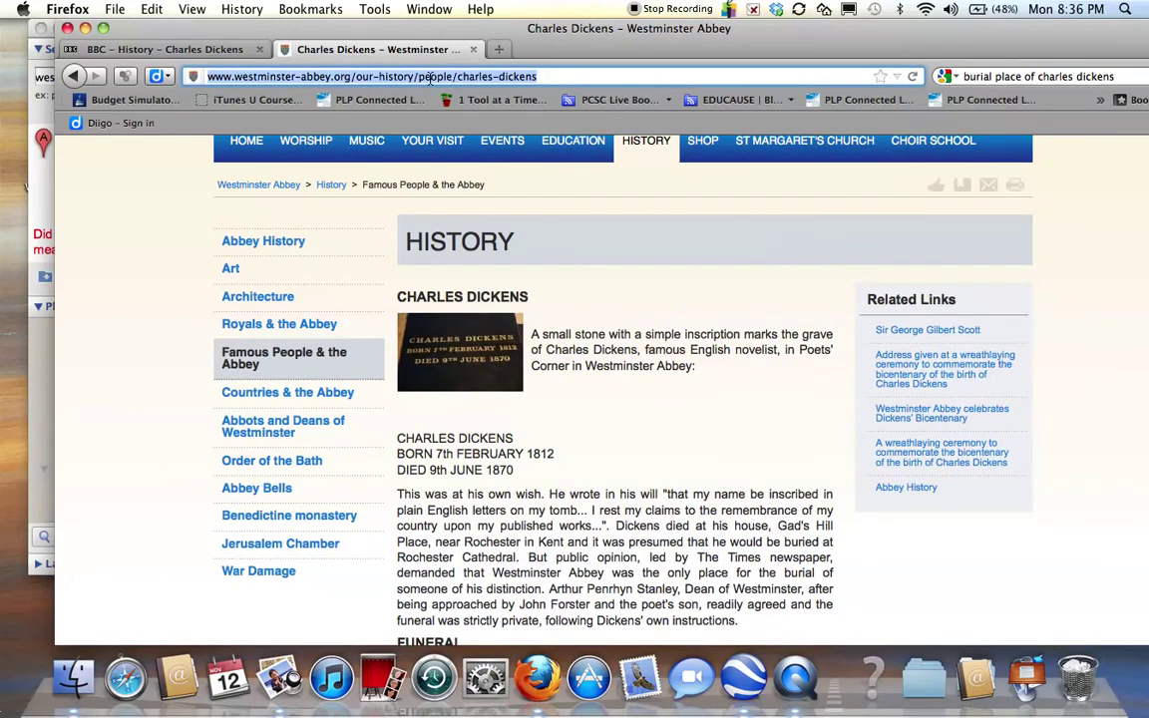
pyautogui.rightClick(430, 78)
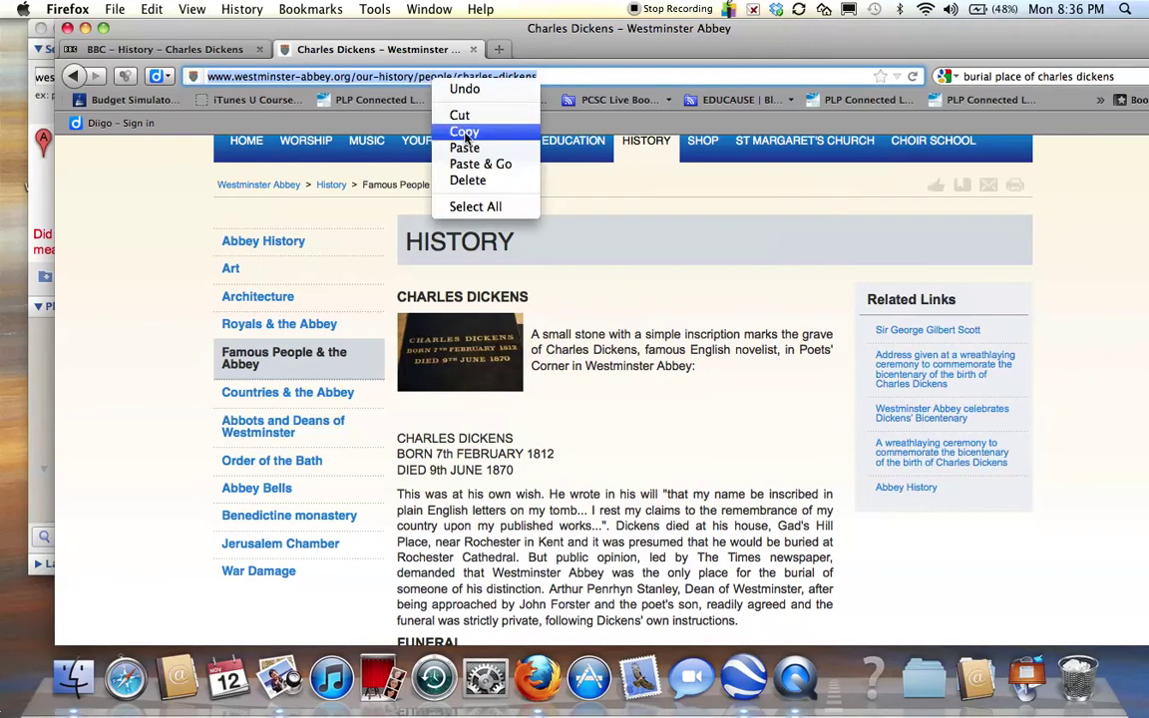
pyautogui.click(464, 131)
# Insert the copied Westminster Abbey page link into the placemark description
pyautogui.click(41, 409)
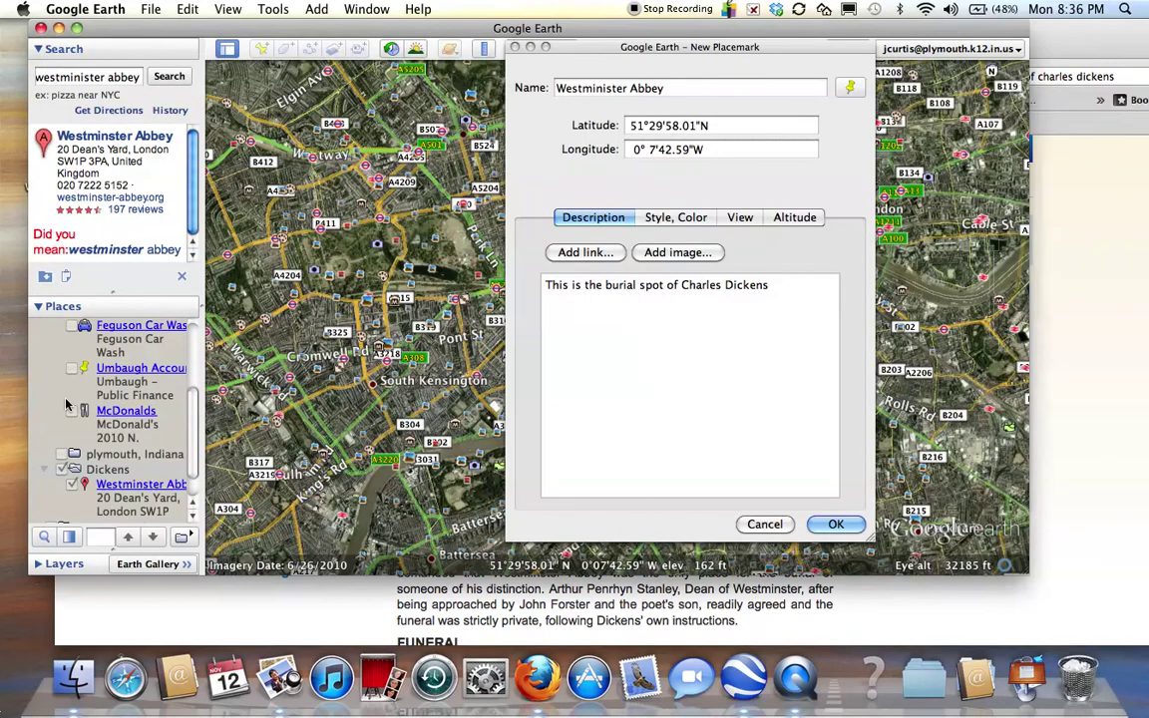
pyautogui.click(582, 252)
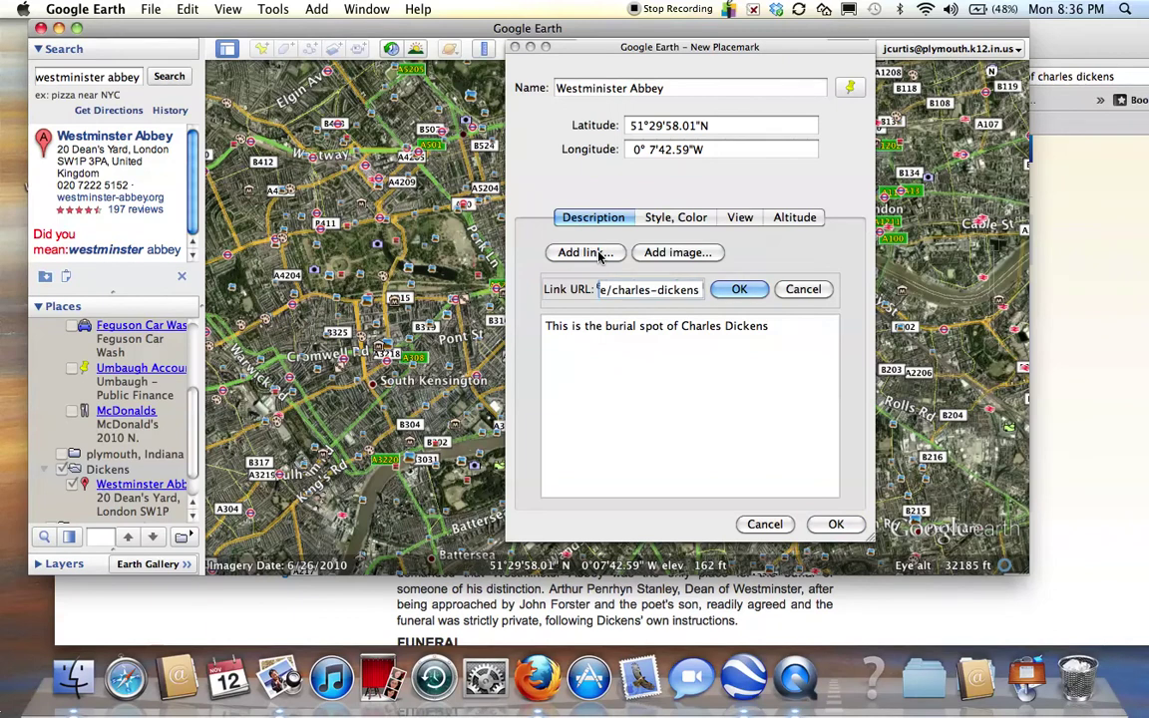
pyautogui.rightClick(599, 289)
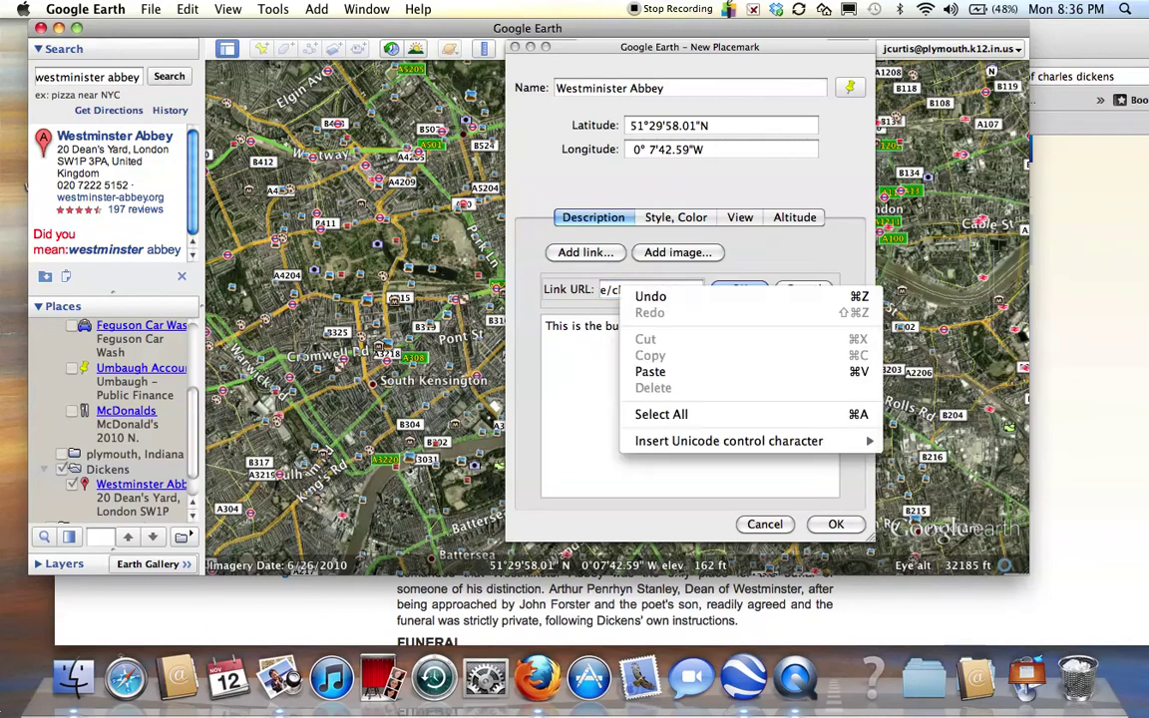
pyautogui.click(739, 263)
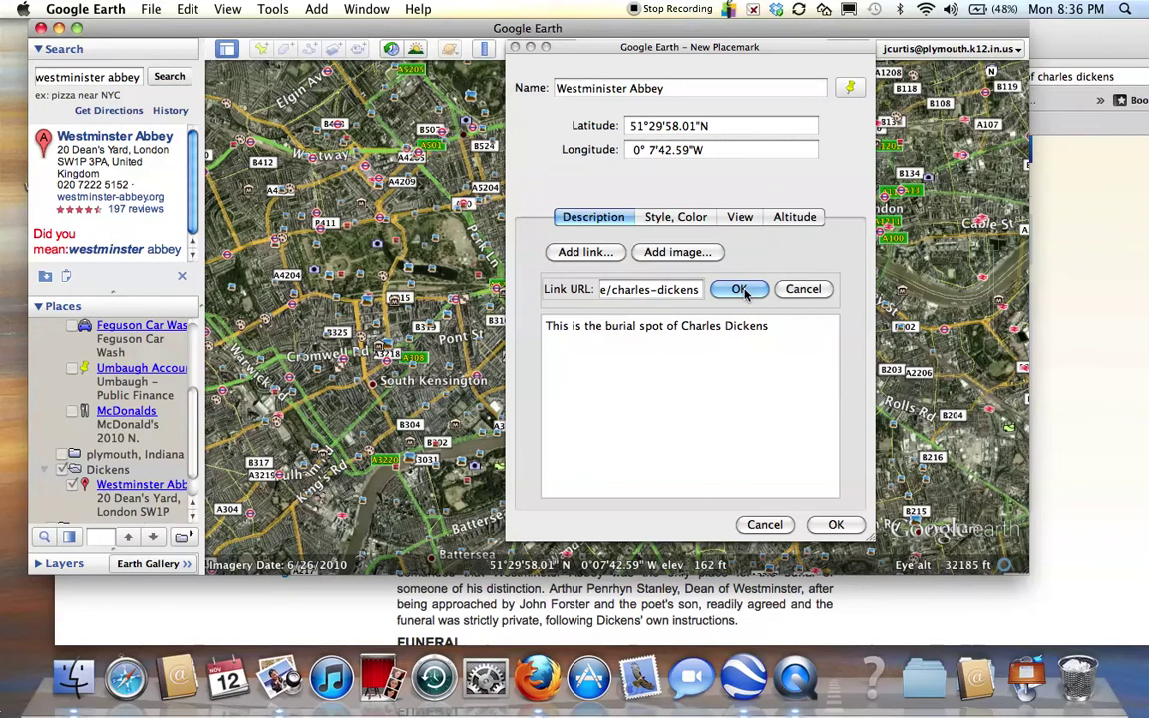
pyautogui.click(739, 289)
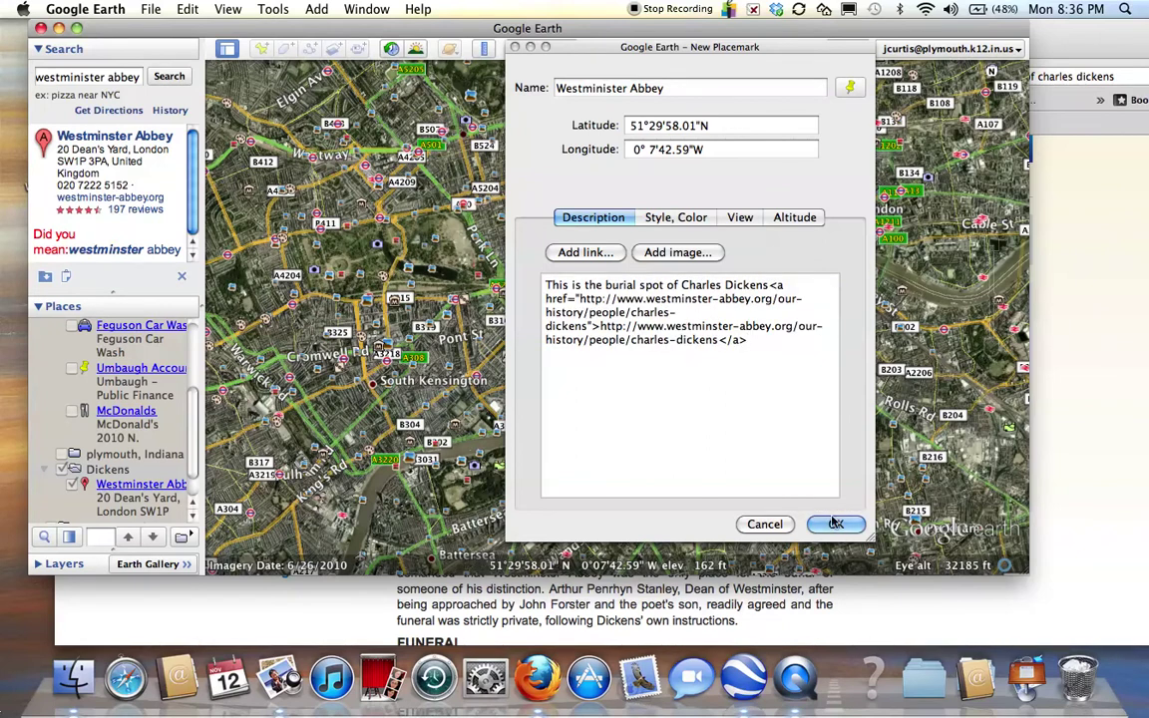
# Copy the image location of the Dickens grave photo from the Firefox page
pyautogui.click(686, 256)
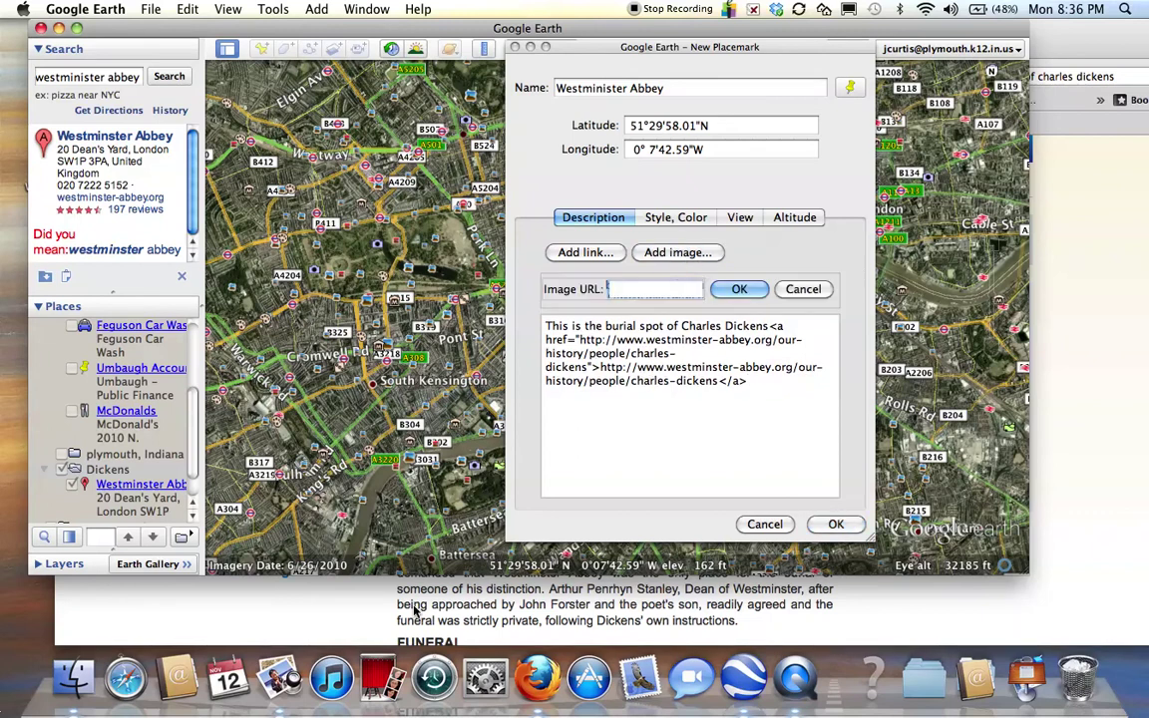
pyautogui.click(373, 609)
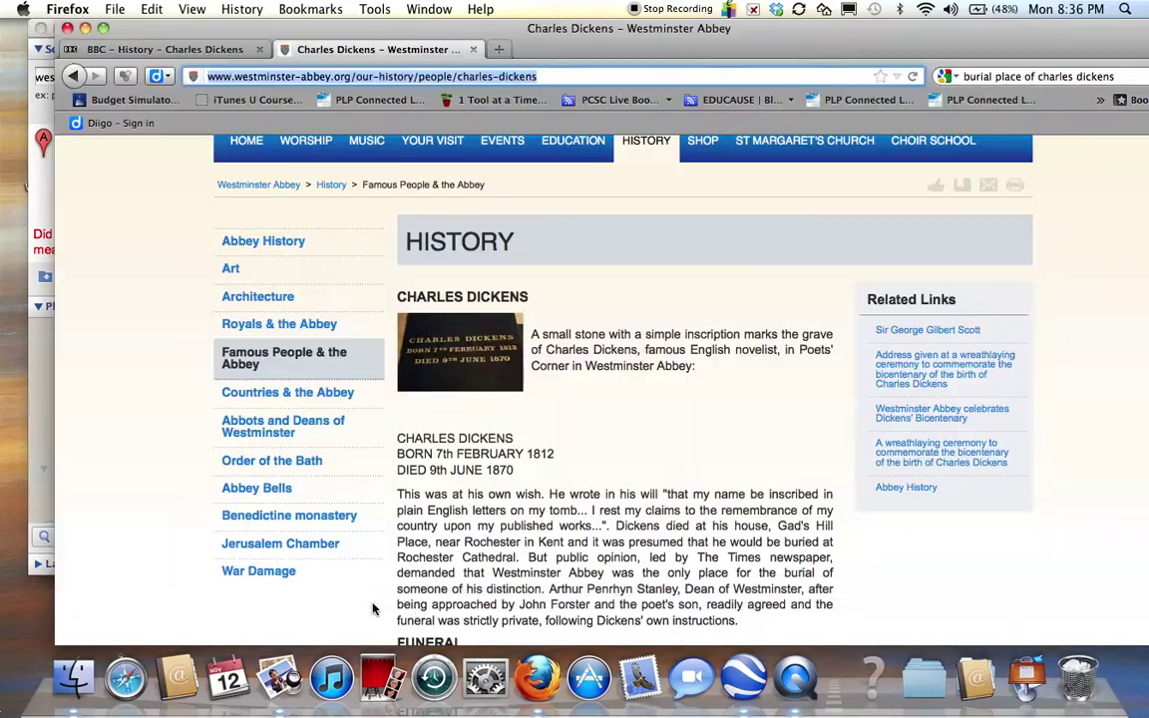
pyautogui.rightClick(448, 358)
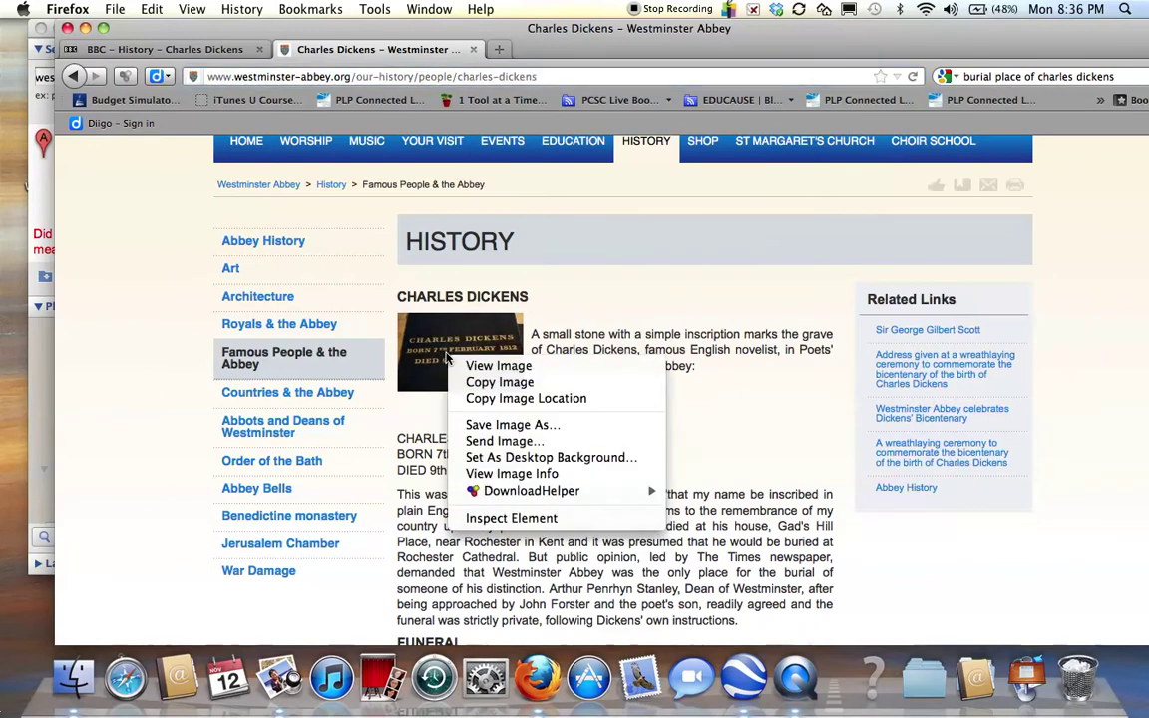
pyautogui.click(487, 398)
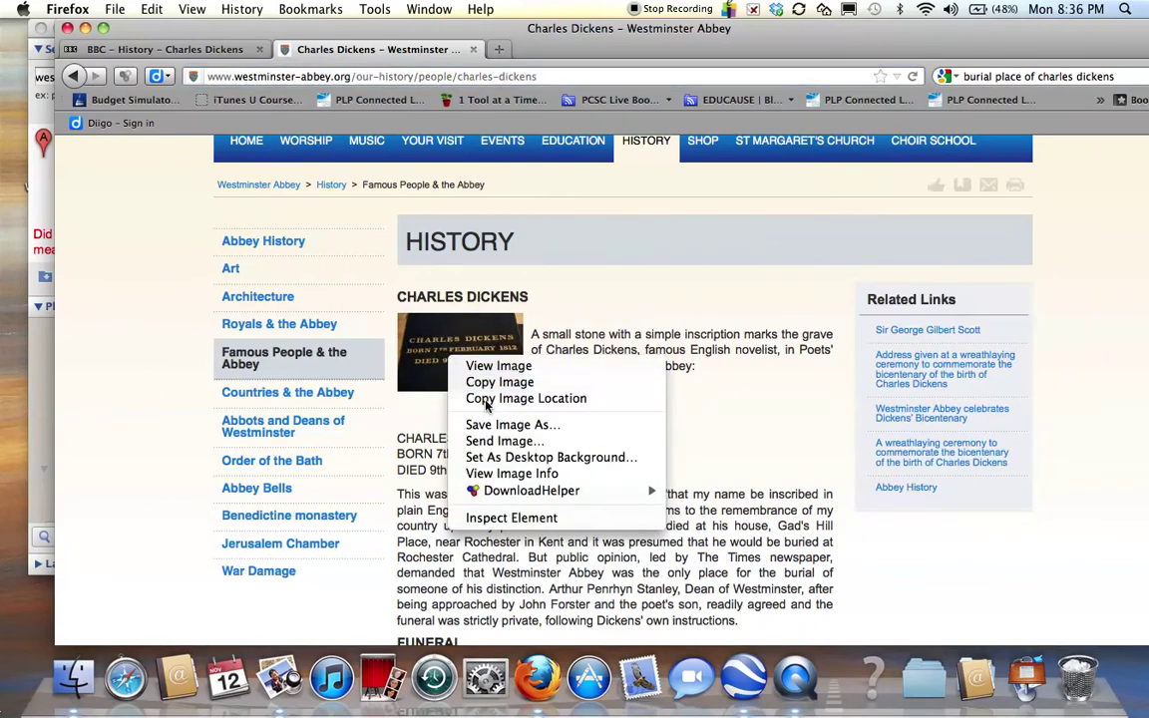
pyautogui.click(29, 404)
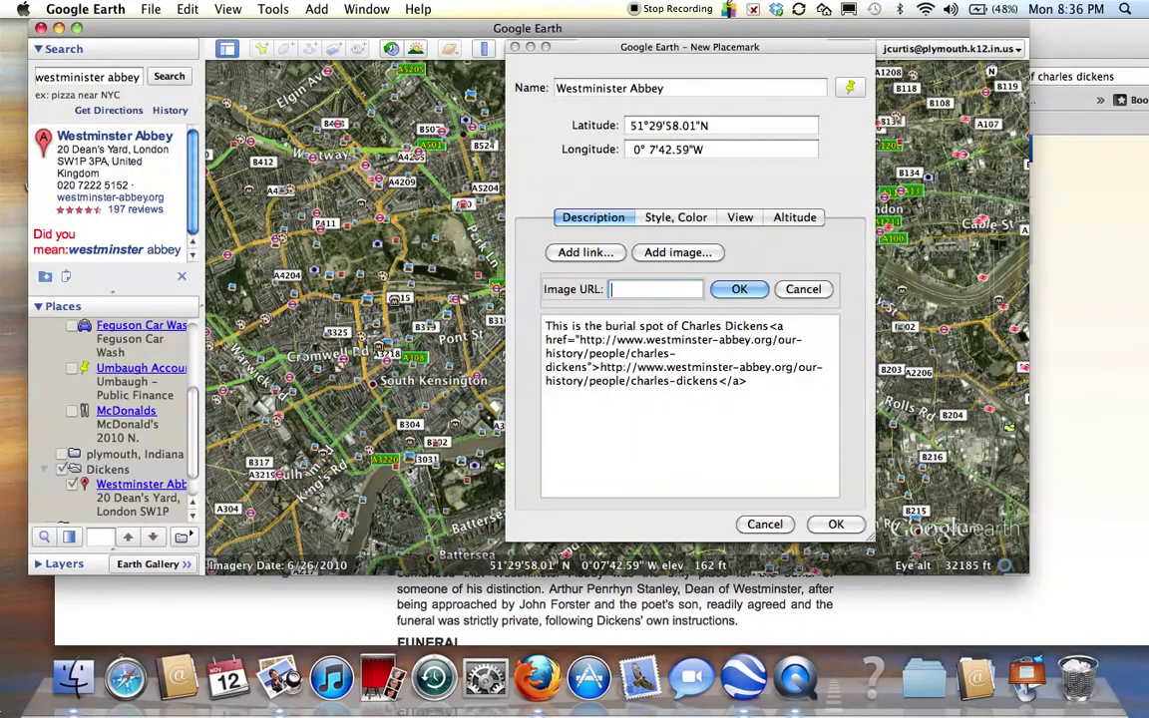
# Paste the grave photo address to embed it as an image in the description
pyautogui.rightClick(636, 290)
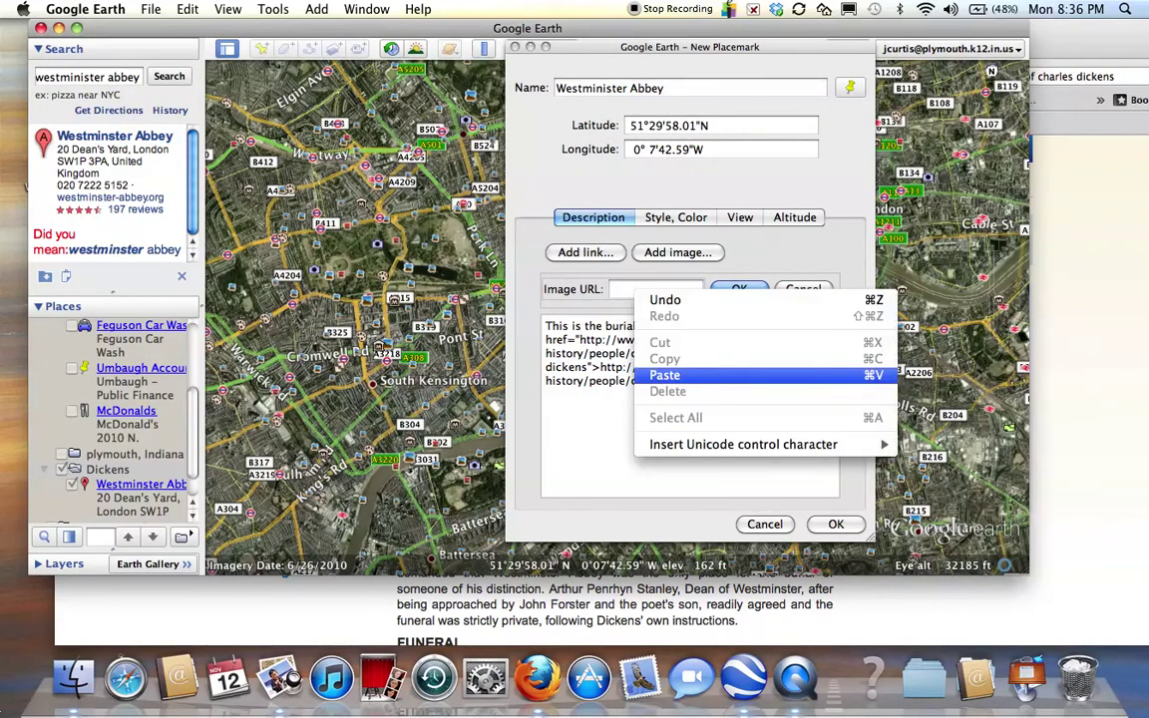
pyautogui.click(664, 374)
pyautogui.click(739, 289)
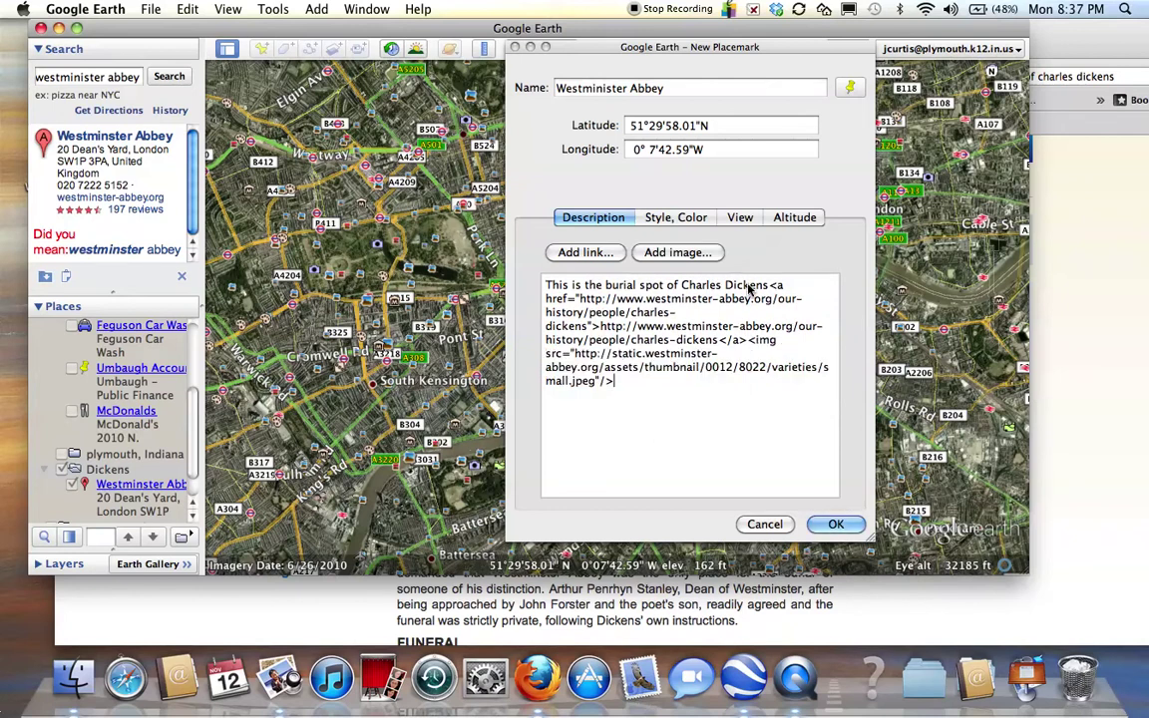
# Review the link and image HTML, then save the placemark into the Dickens folder
pyautogui.moveTo(560, 285); pyautogui.dragTo(767, 286)
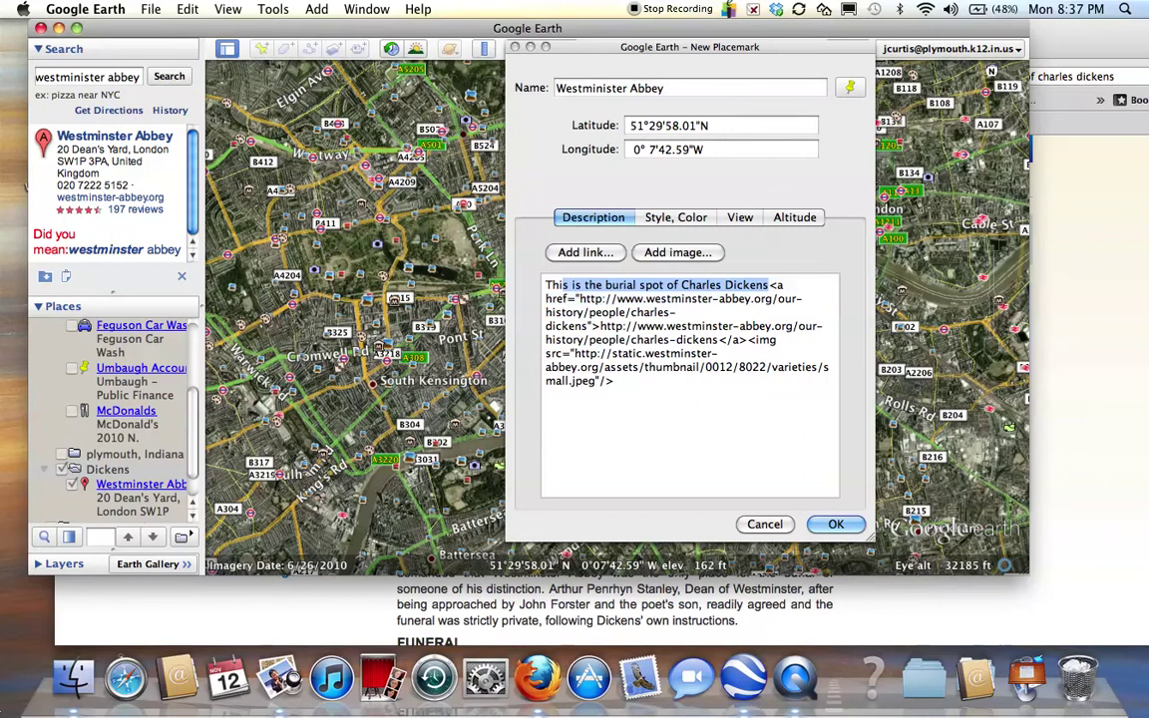
pyautogui.press('super+a')
pyautogui.press('Right')
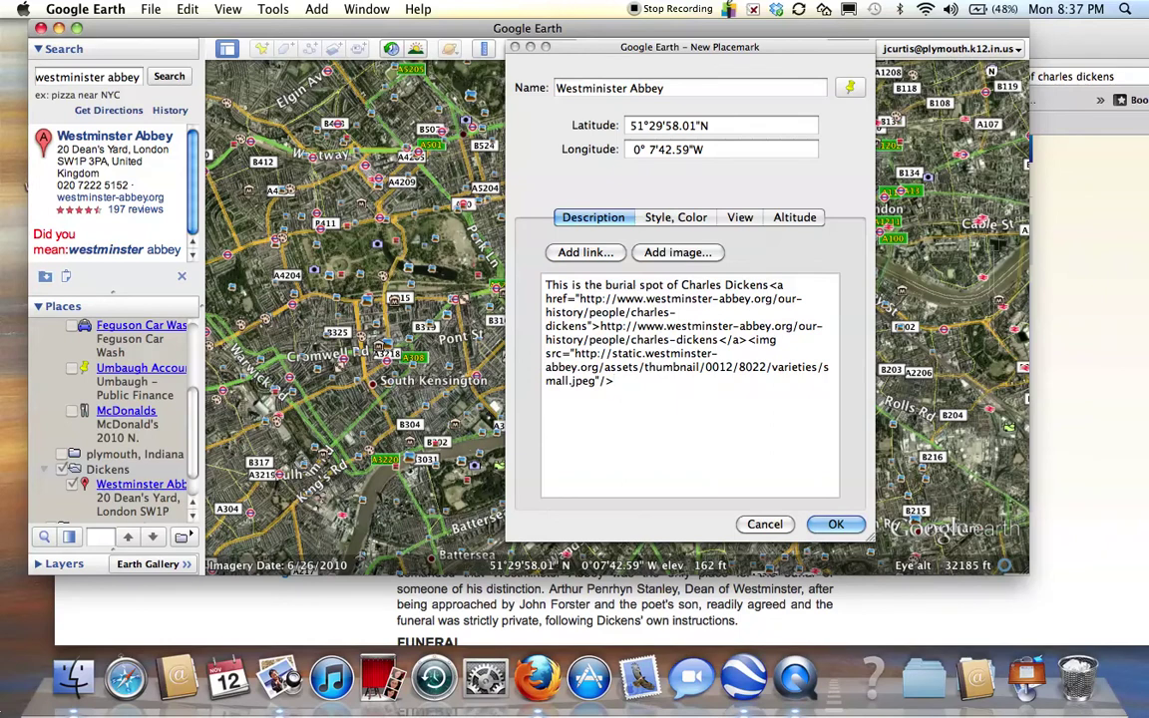
pyautogui.moveTo(770, 285); pyautogui.dragTo(772, 326)
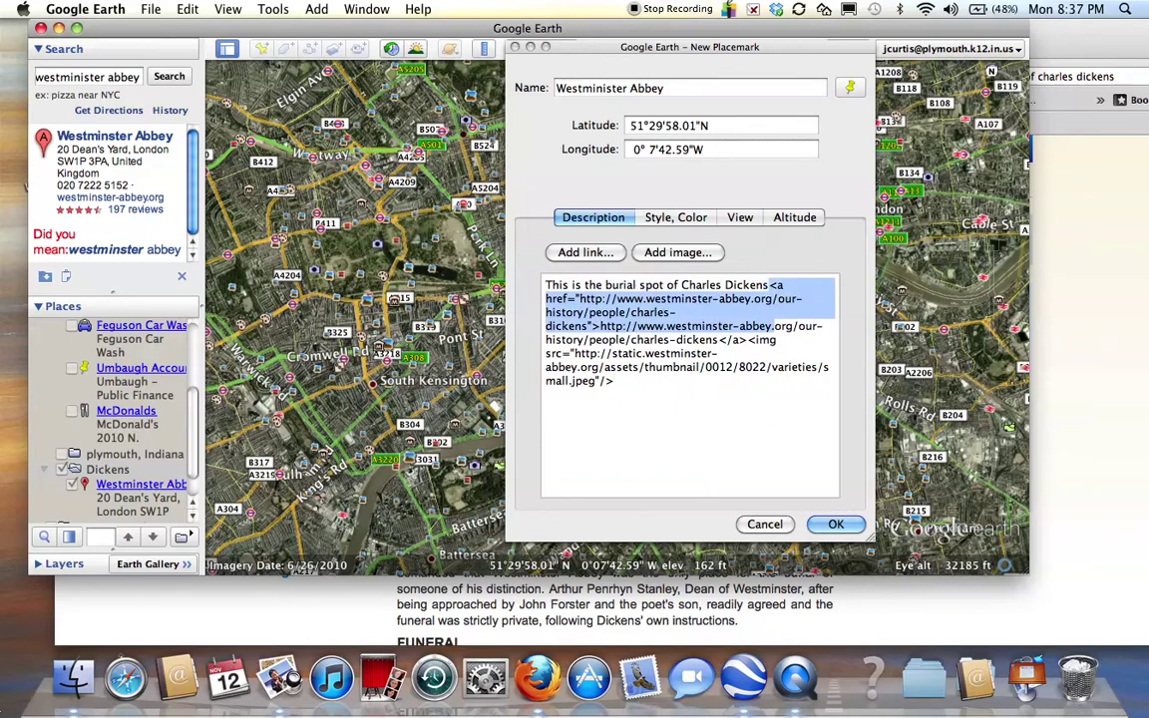
pyautogui.moveTo(614, 381); pyautogui.dragTo(747, 340)
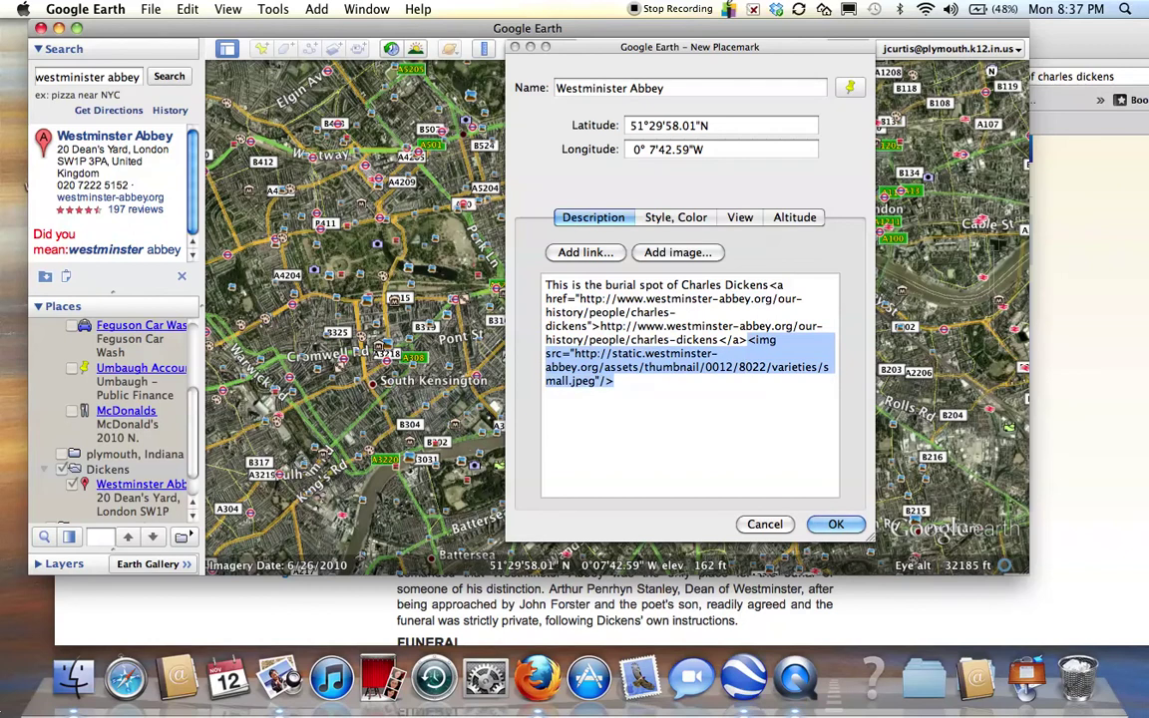
pyautogui.click(552, 342)
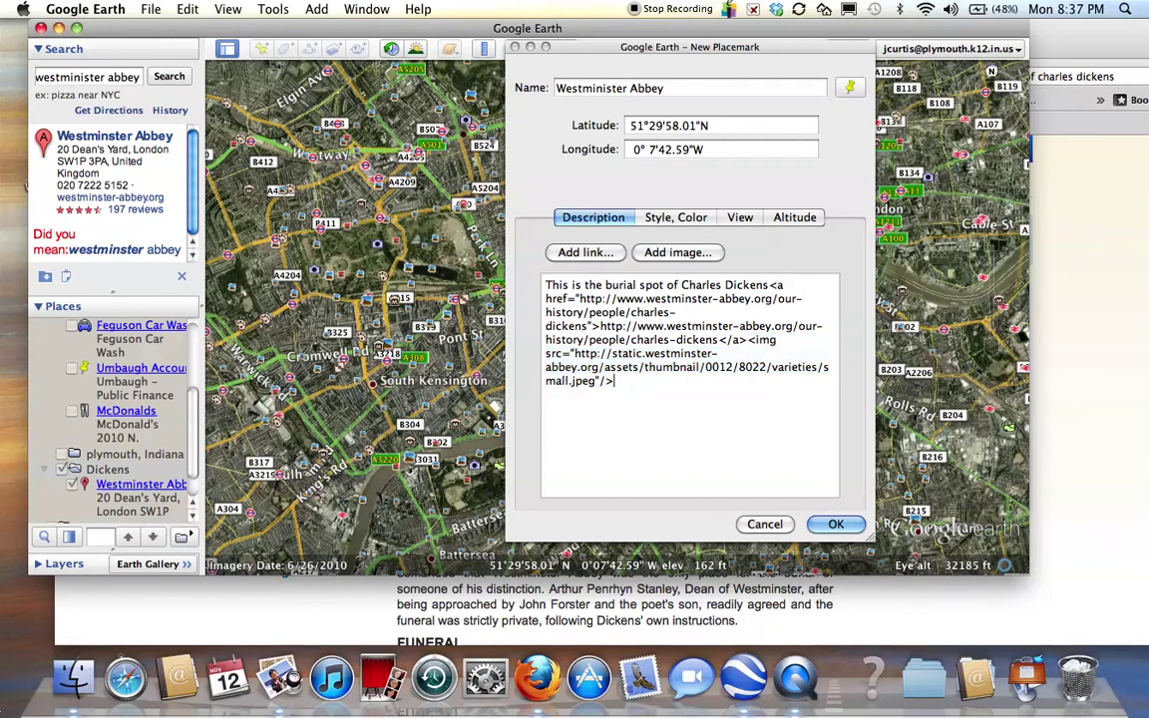
pyautogui.click(836, 524)
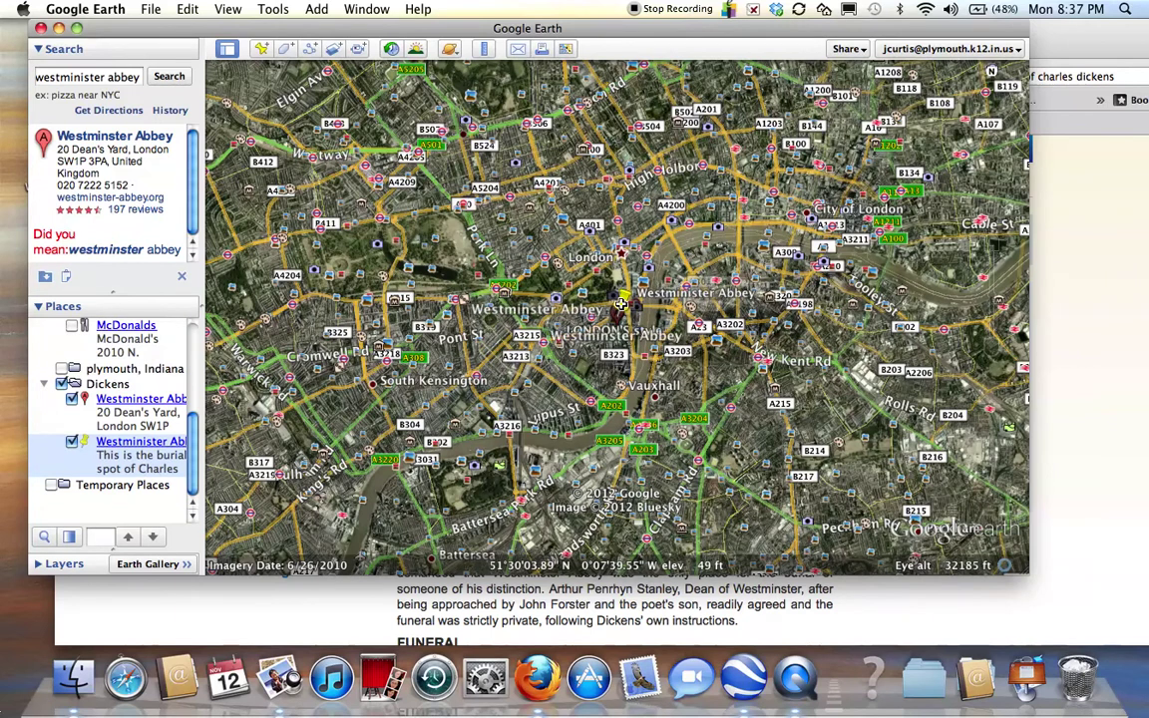
# Zoom in on the Westminister Abbey pin, open its balloon and follow the abbey page link
pyautogui.moveTo(620, 304); pyautogui.dragTo(623, 359)
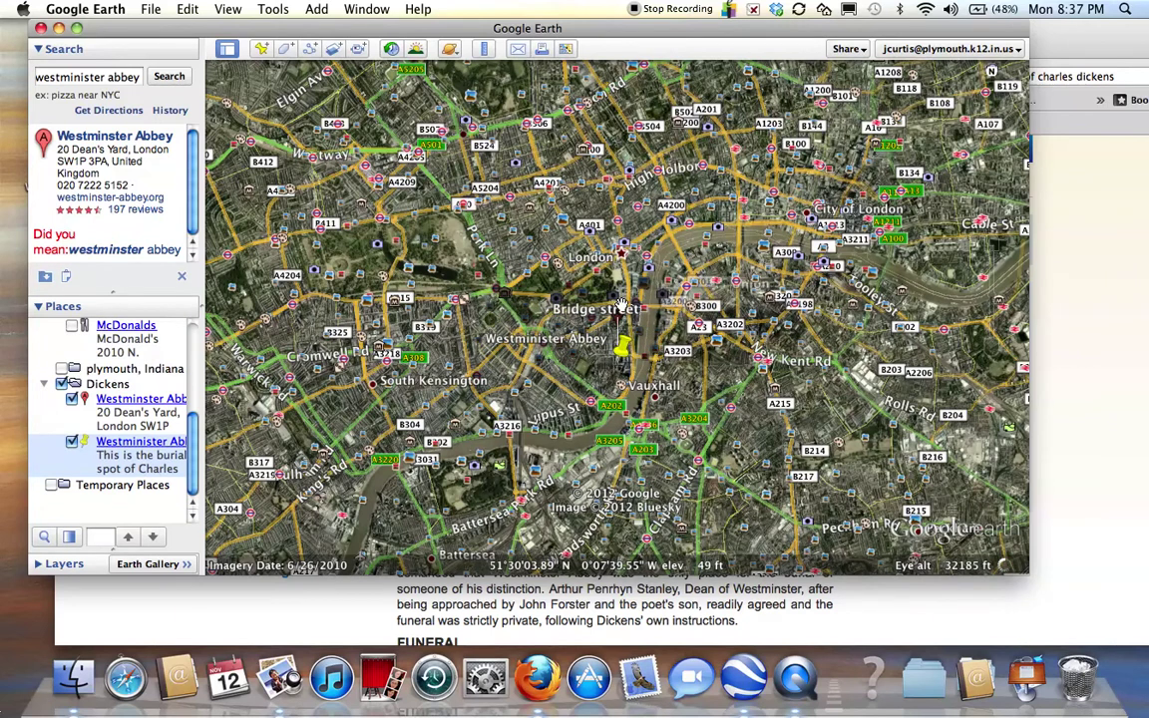
pyautogui.click(619, 361)
pyautogui.scroll(3, 614, 319)
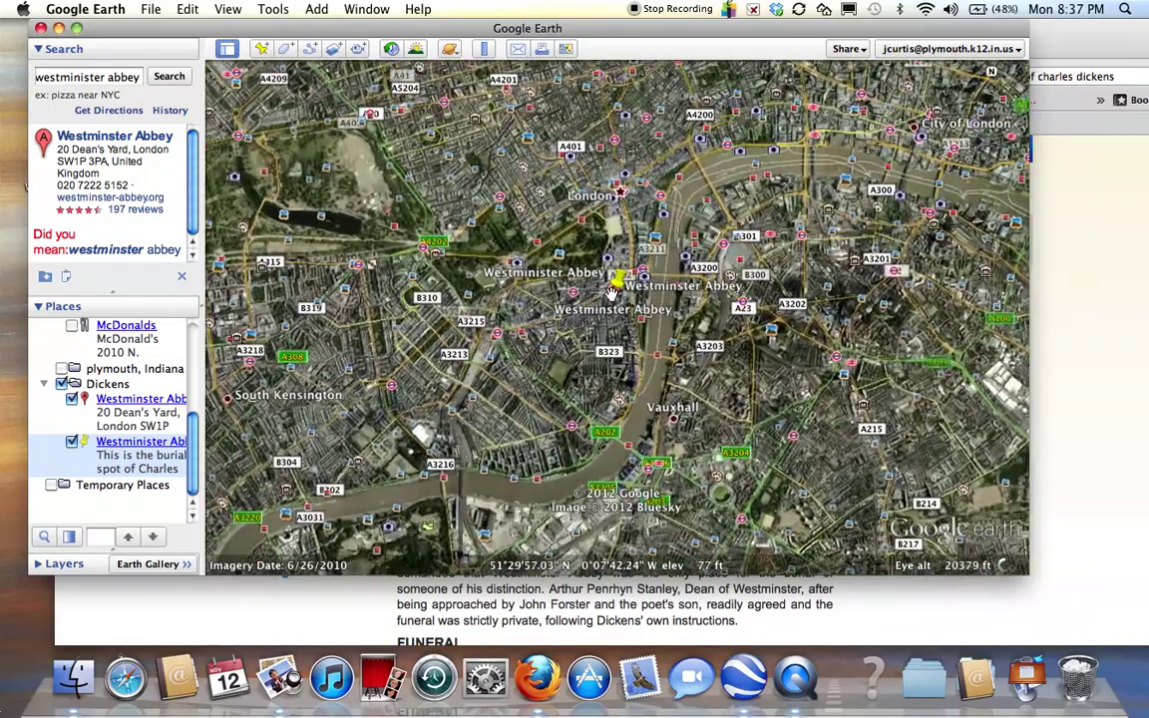
pyautogui.scroll(3, 612, 289)
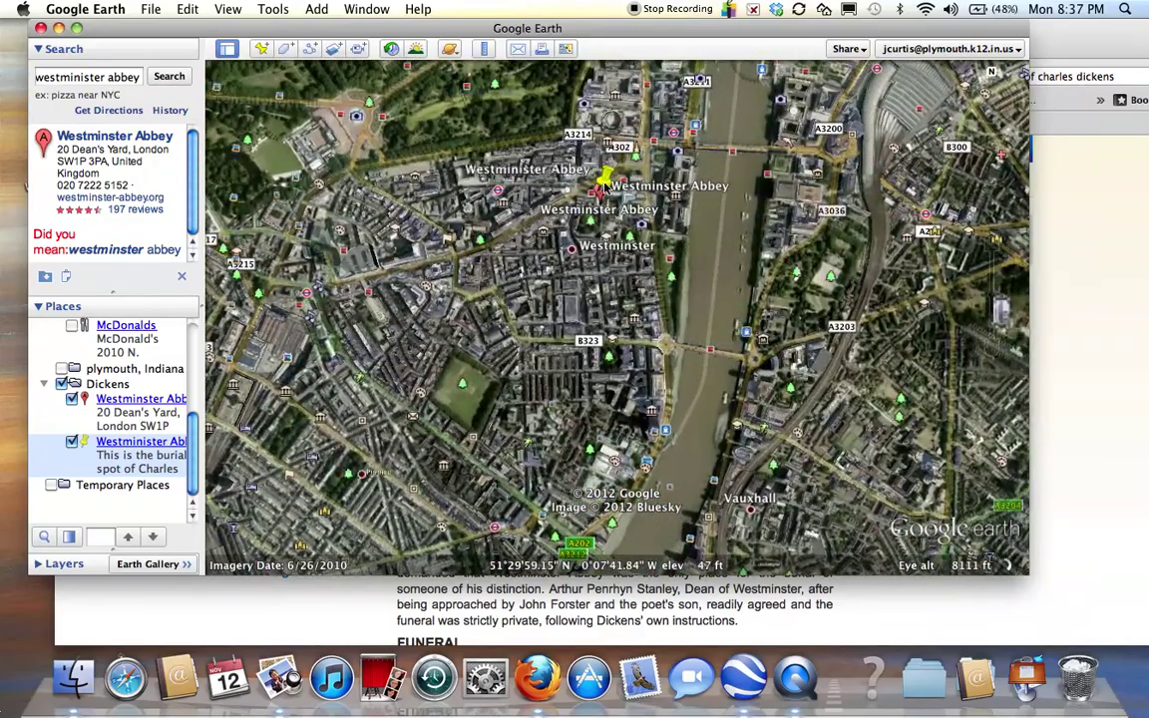
pyautogui.click(603, 184)
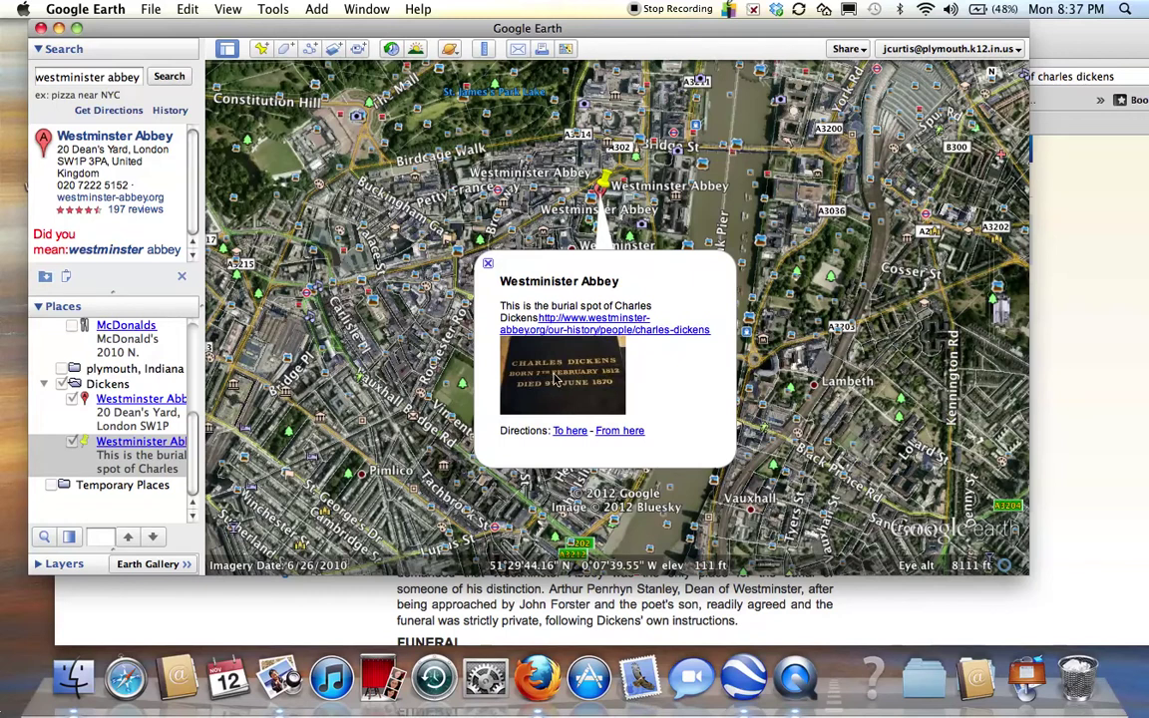
pyautogui.click(602, 330)
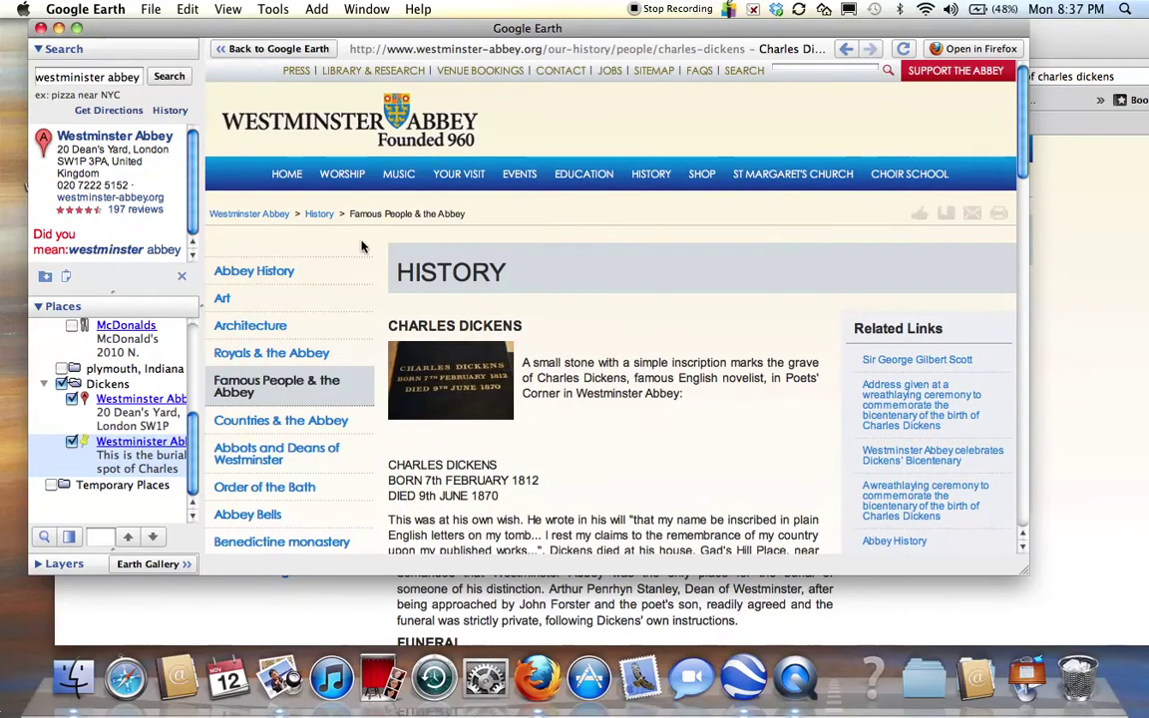
pyautogui.click(279, 49)
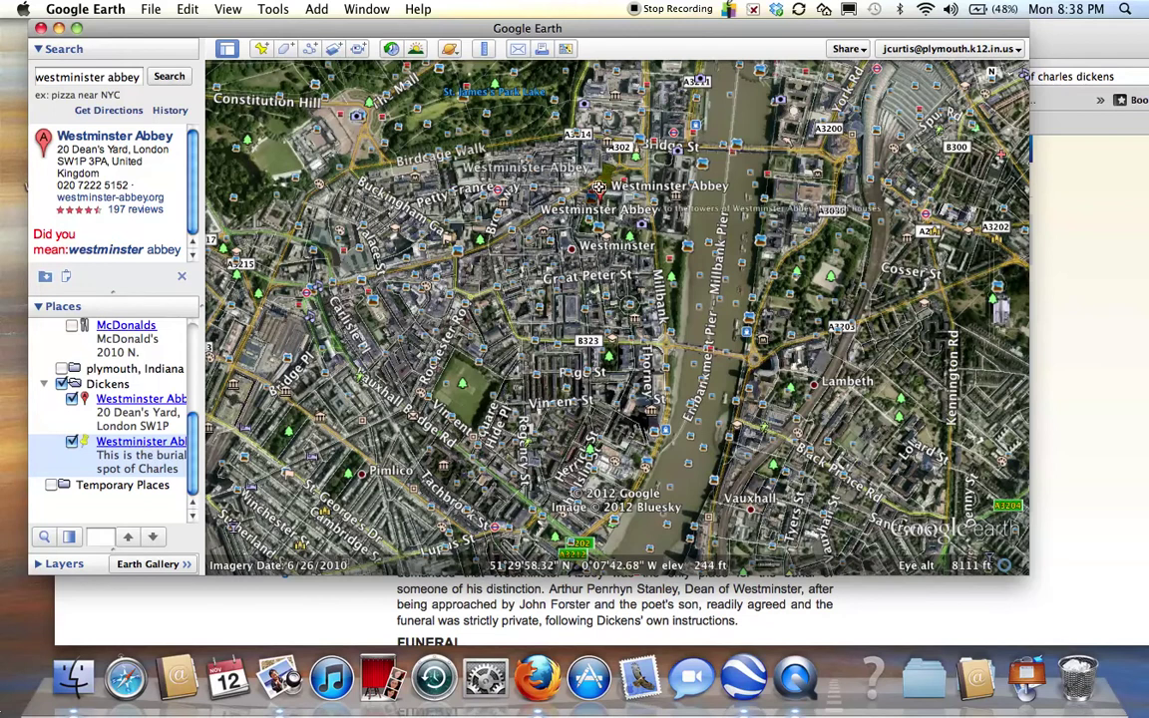
# Select the second Westminister Abbey entry under Dickens to reopen its balloon
pyautogui.click(133, 442)
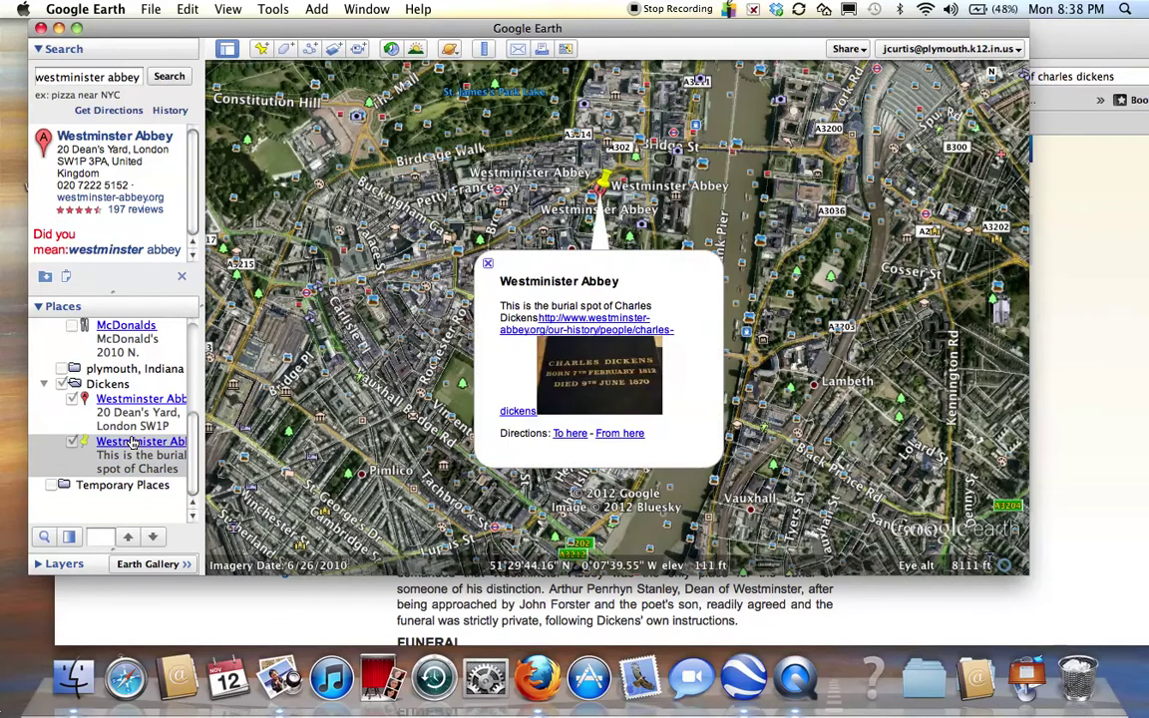